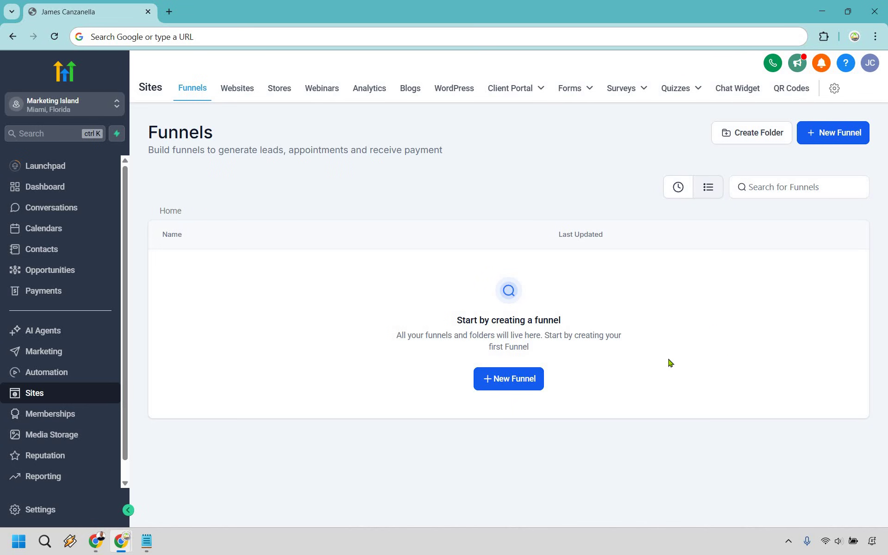
Start creating a new funnel from the prebuilt templates
click(506, 382)
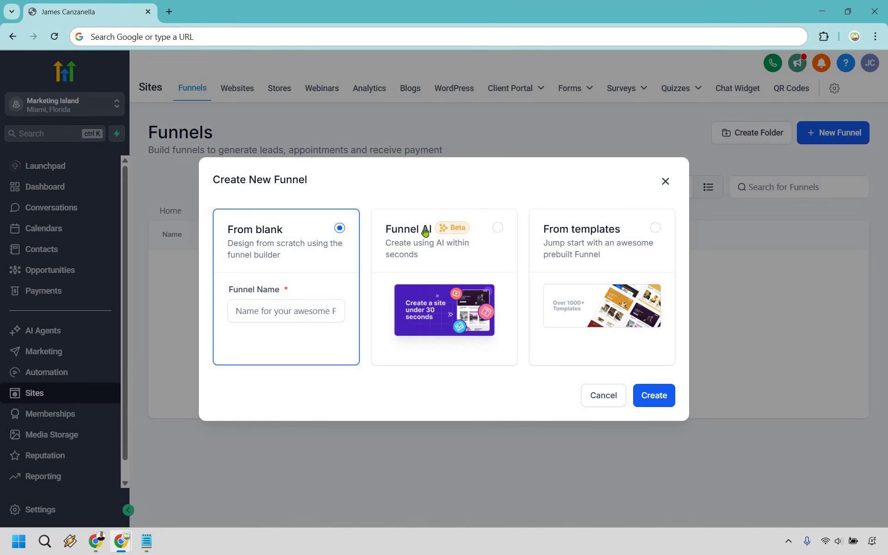
click(615, 245)
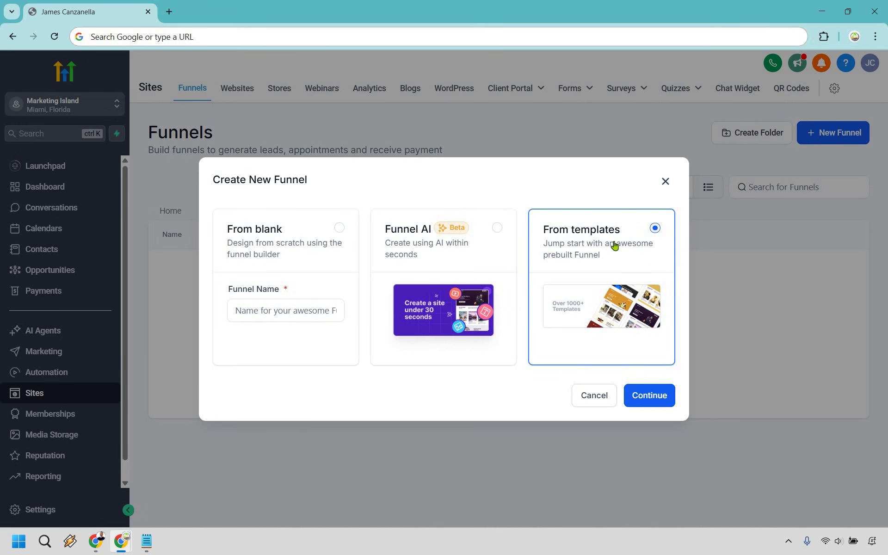
click(651, 397)
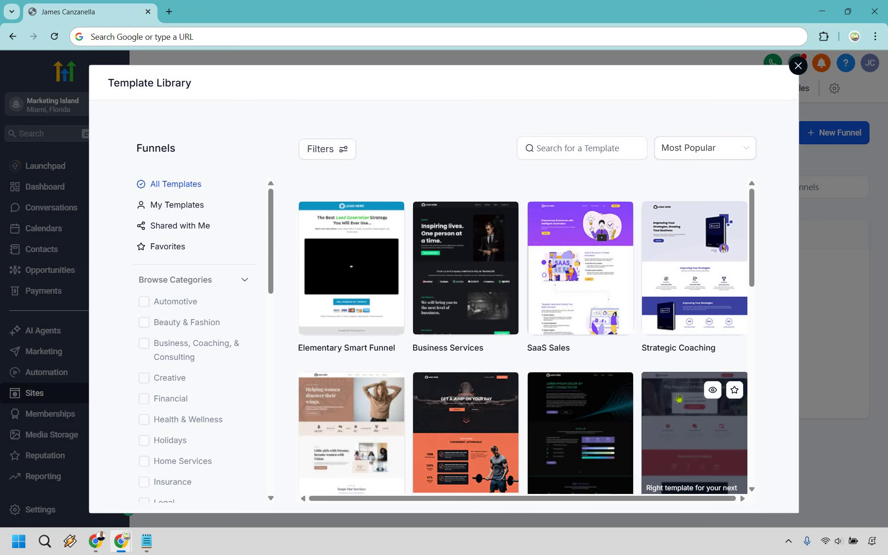
Open the Elementary Smart Funnel template from the template library
mouse_move(588, 258)
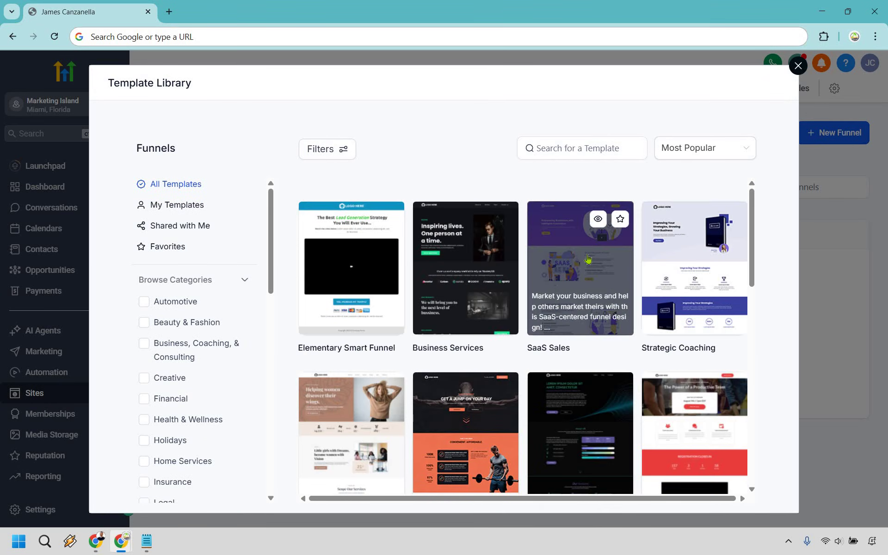
click(614, 147)
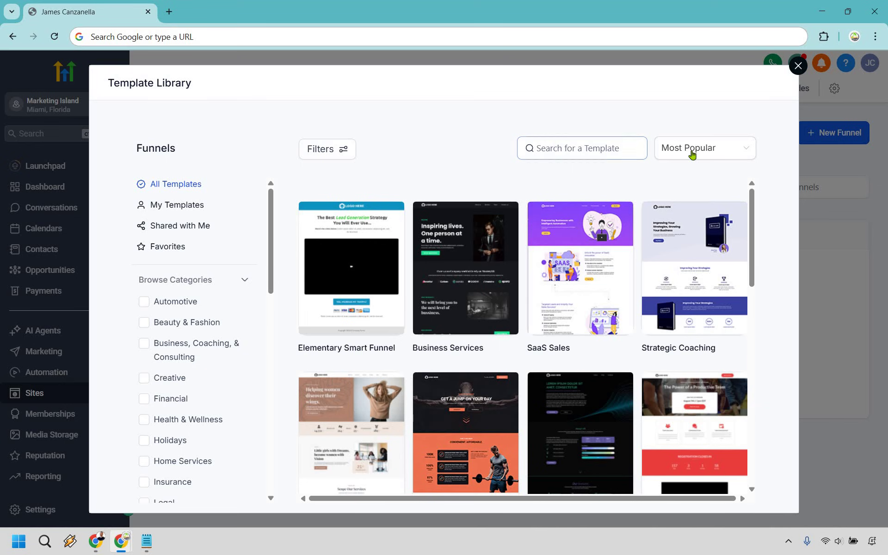
click(692, 152)
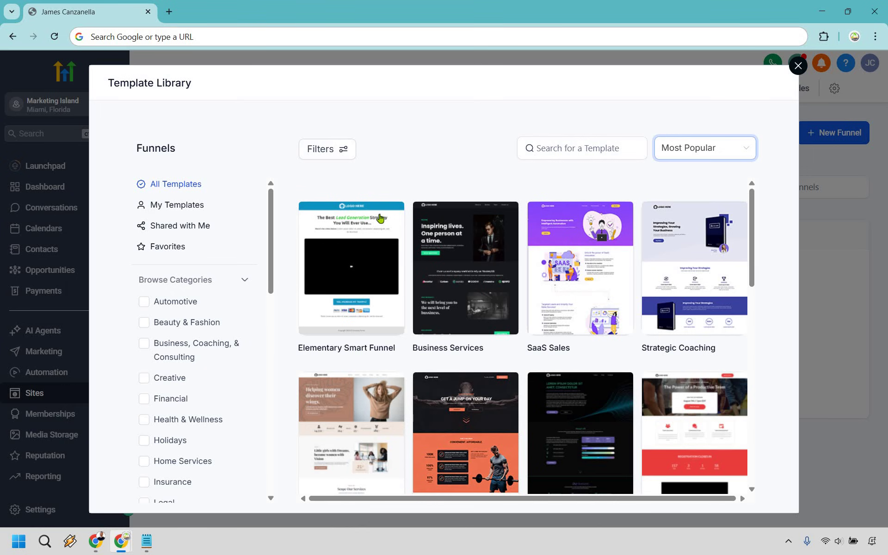
mouse_move(348, 264)
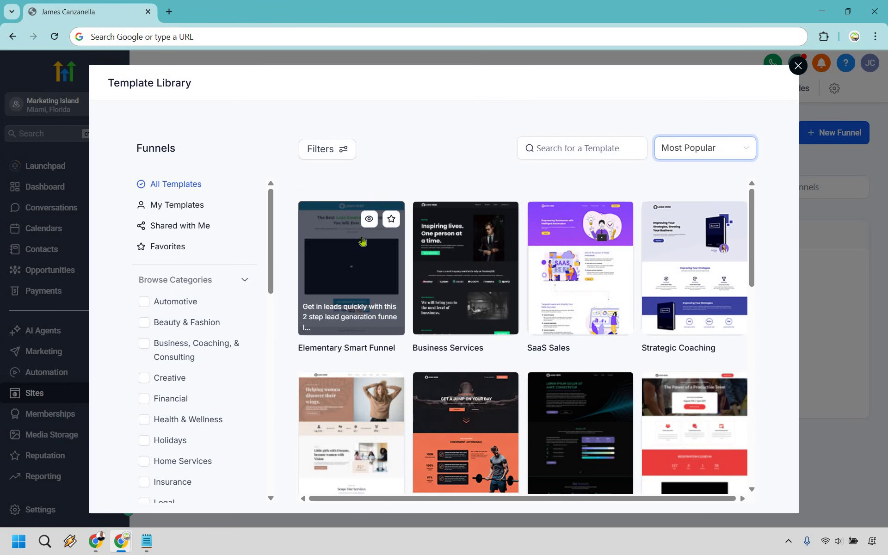
click(354, 270)
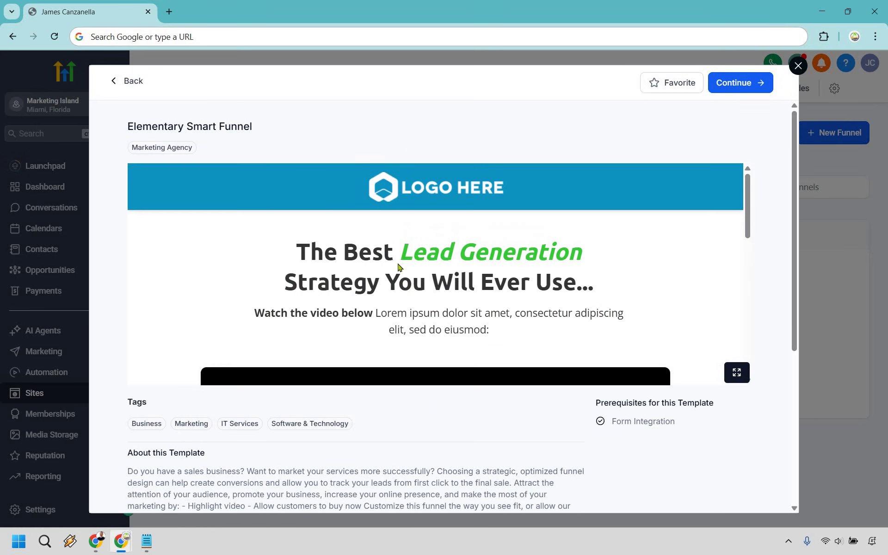
Examine the Elementary Smart Funnel template's page preview, its description and the similar templates
scroll(402, 277, down, 9)
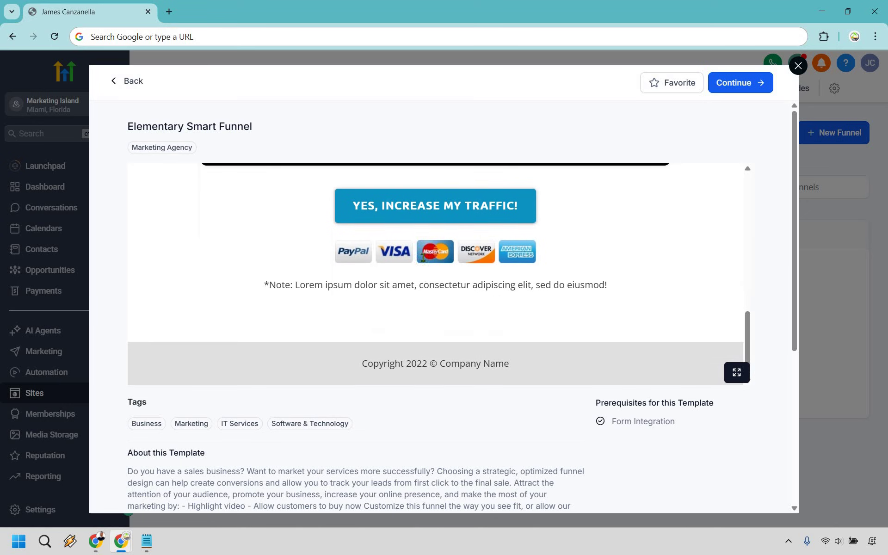
scroll(423, 257, down, 5)
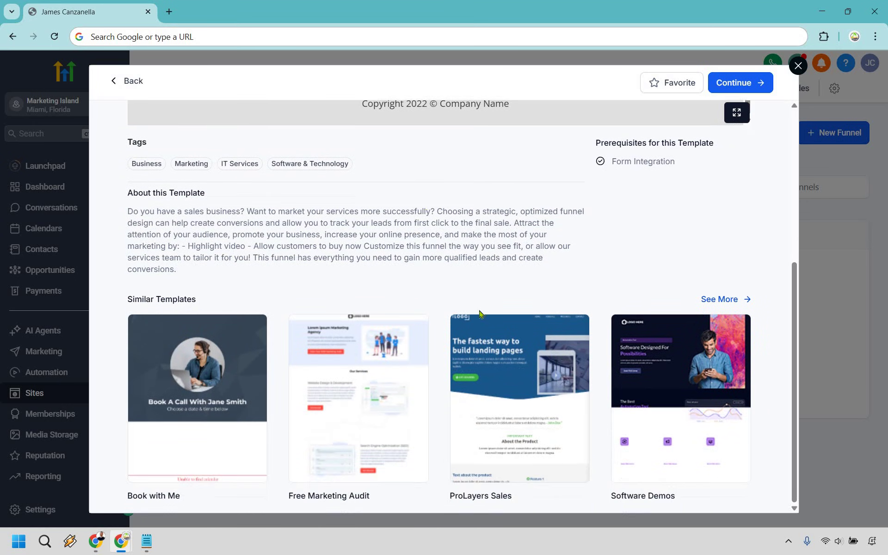
scroll(660, 236, up, 5)
scroll(636, 271, up, 10)
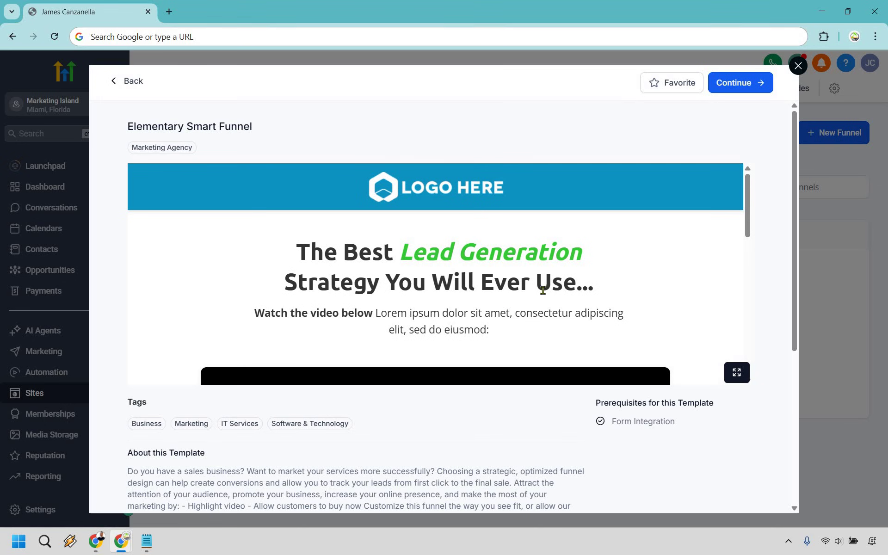
scroll(536, 276, down, 3)
scroll(535, 275, up, 3)
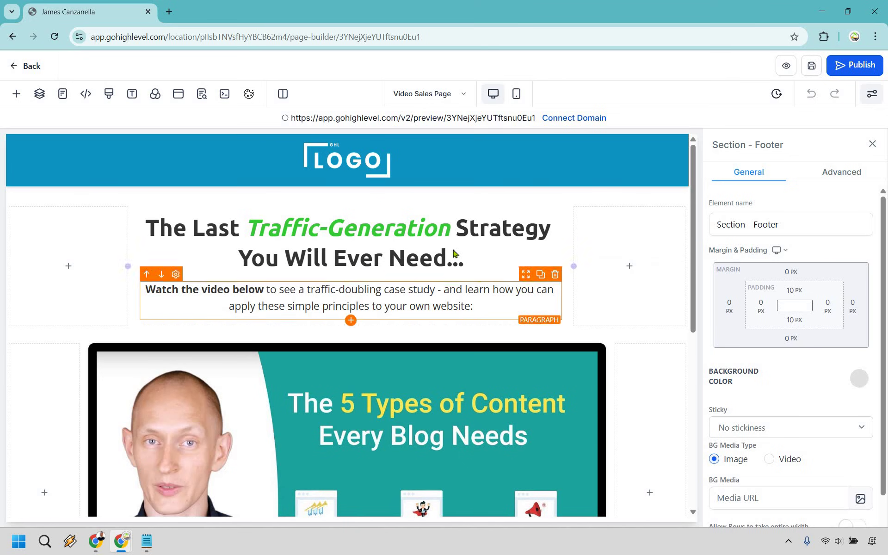
Replace the header logo on the video sales page with MI Logo 2.png from the media storage
scroll(457, 259, down, 6)
scroll(471, 280, down, 2)
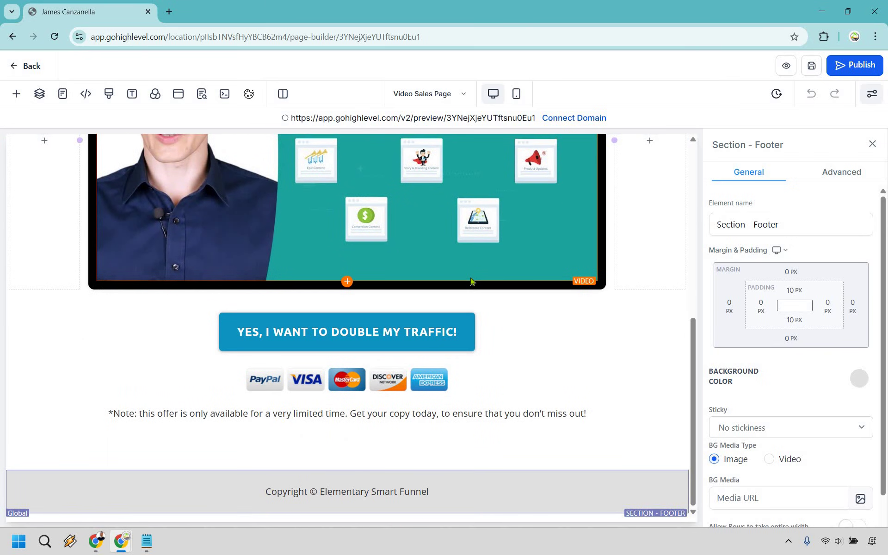
scroll(463, 268, up, 8)
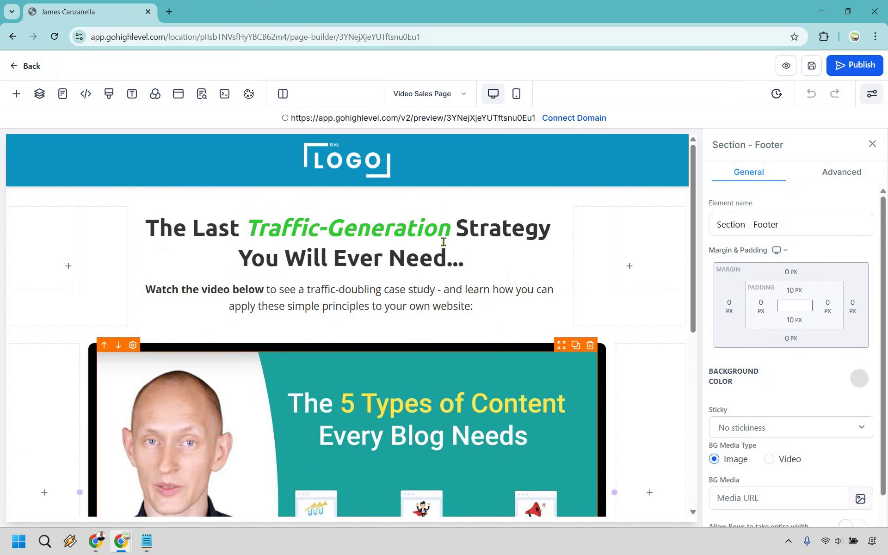
click(369, 162)
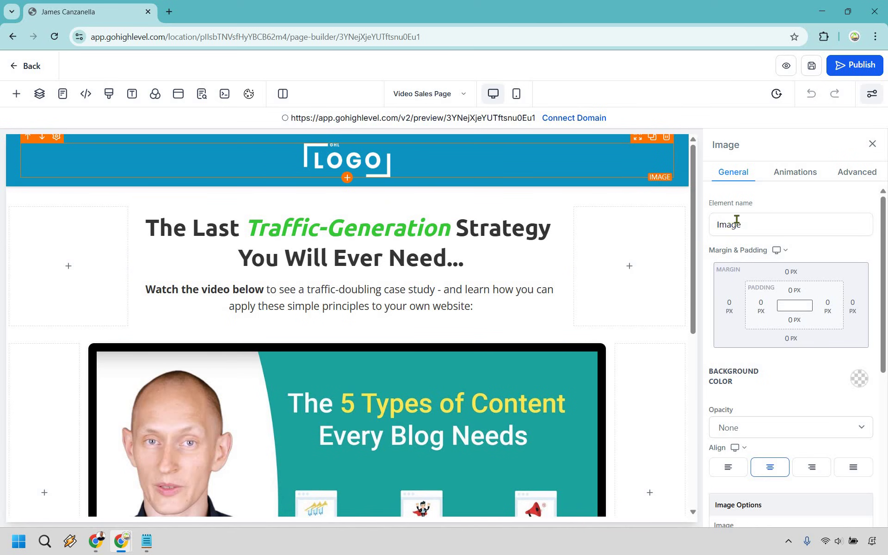
scroll(813, 285, down, 1)
scroll(813, 285, down, 2)
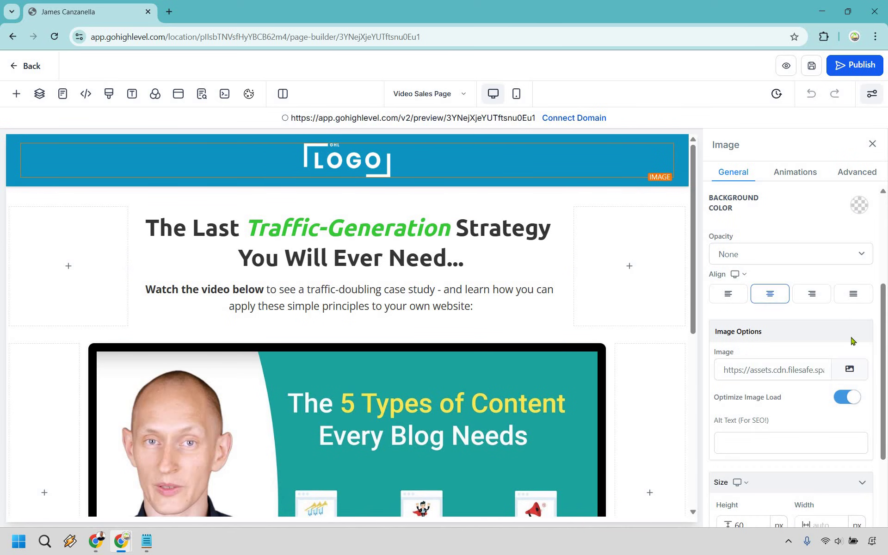
click(852, 371)
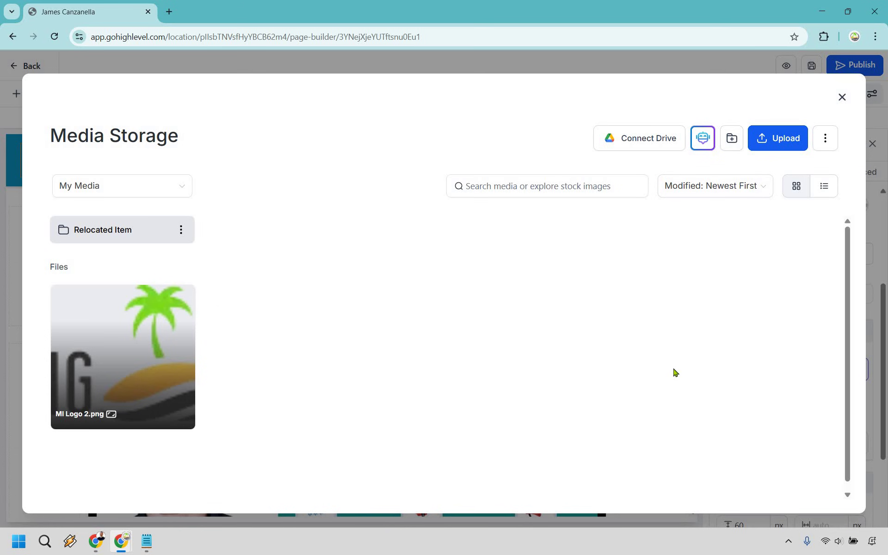
click(139, 332)
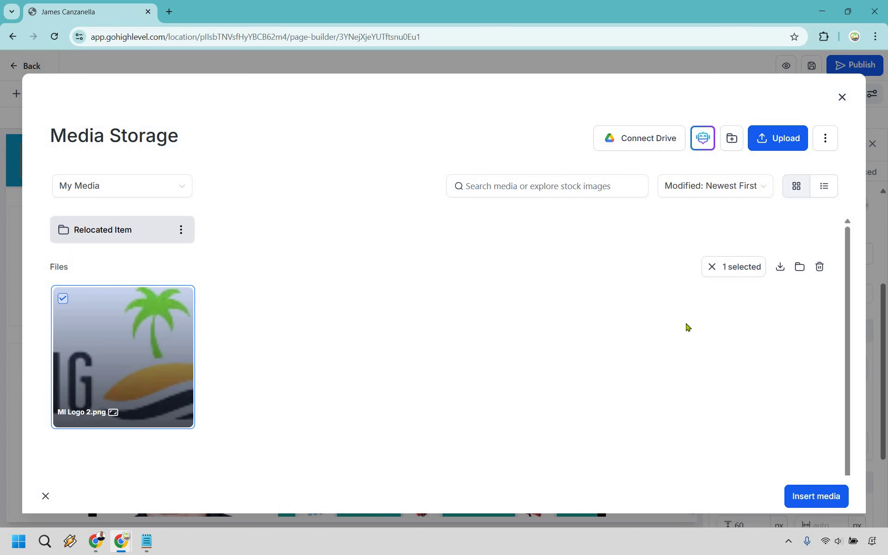
click(816, 496)
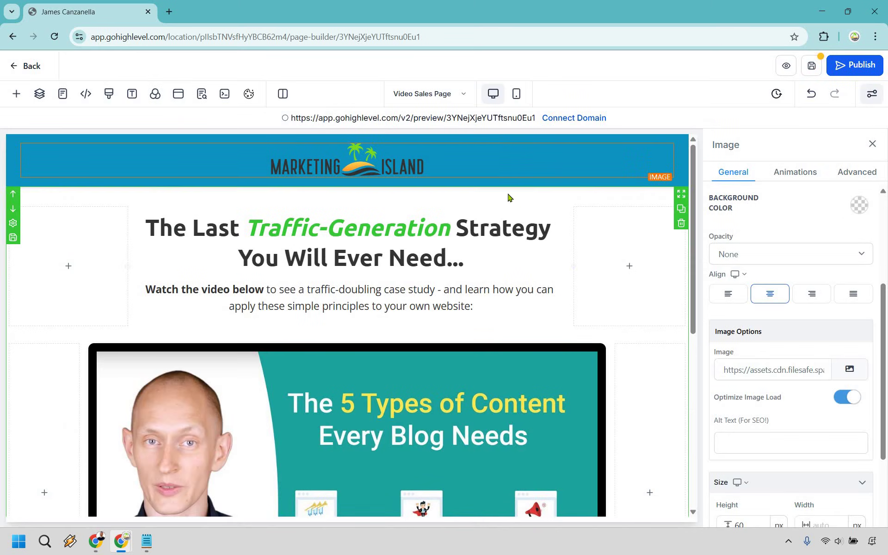
Change the header section's background color to white
click(671, 187)
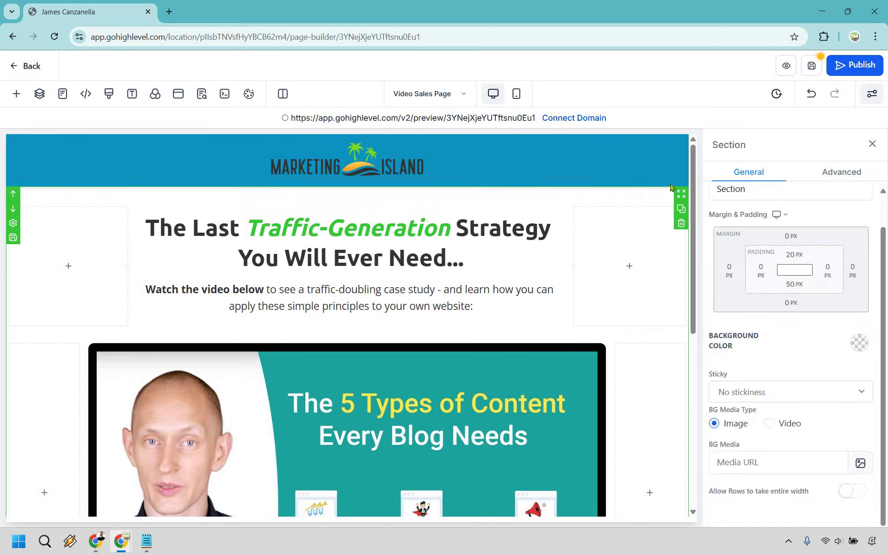
click(618, 187)
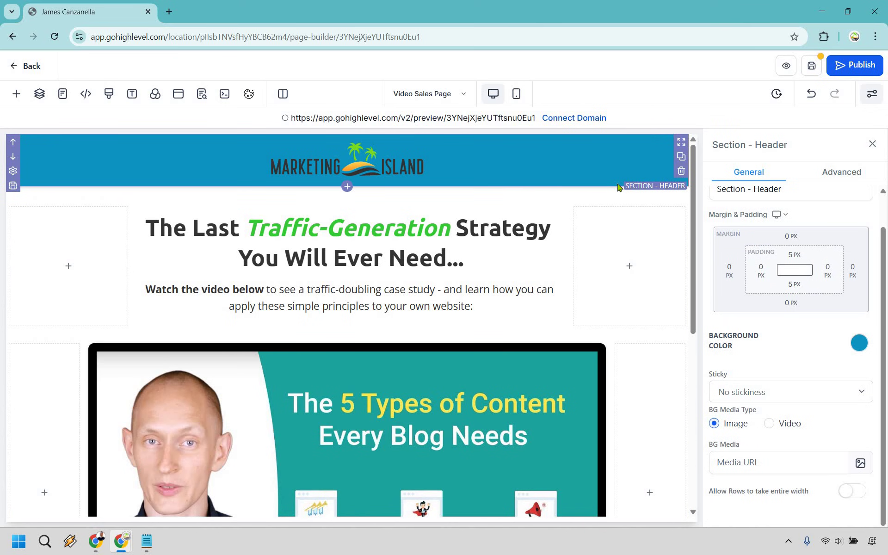
click(860, 343)
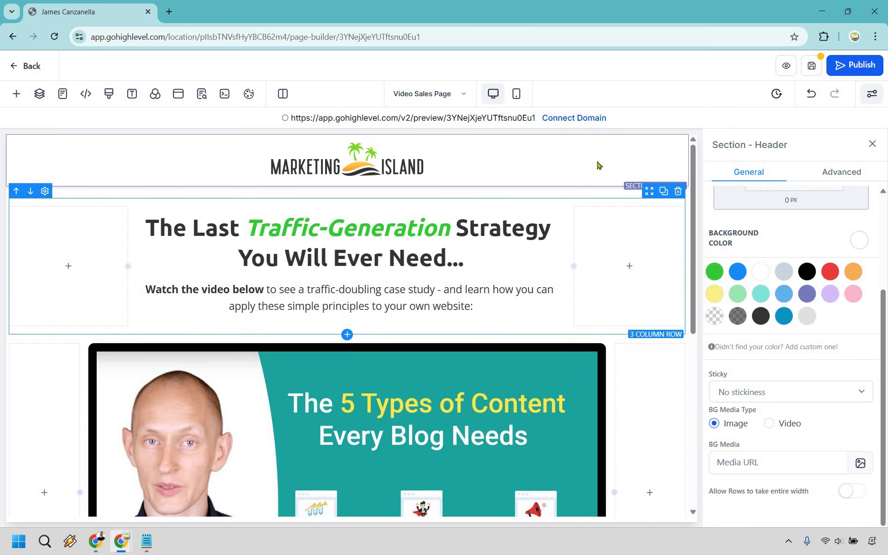
click(663, 185)
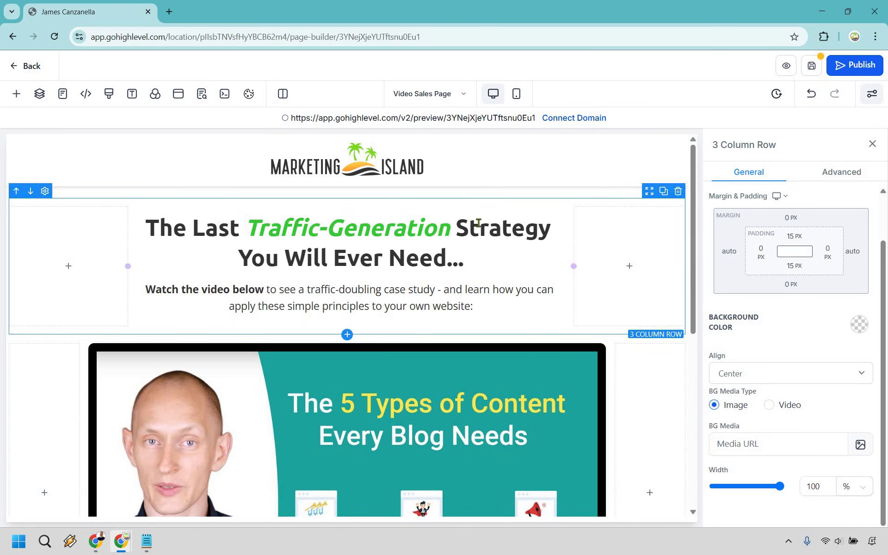
Review the sales page's headline, intro paragraph and video section below the header
scroll(478, 222, down, 5)
scroll(478, 223, up, 4)
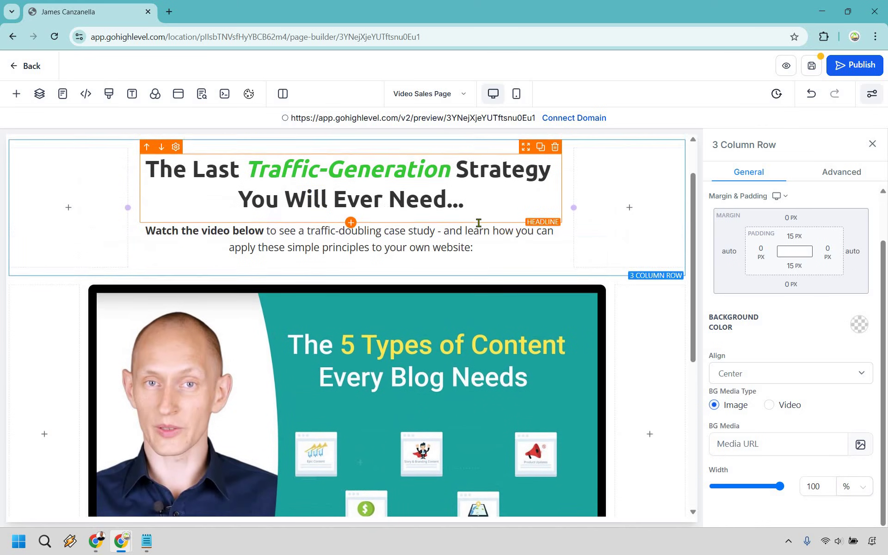
scroll(478, 223, up, 1)
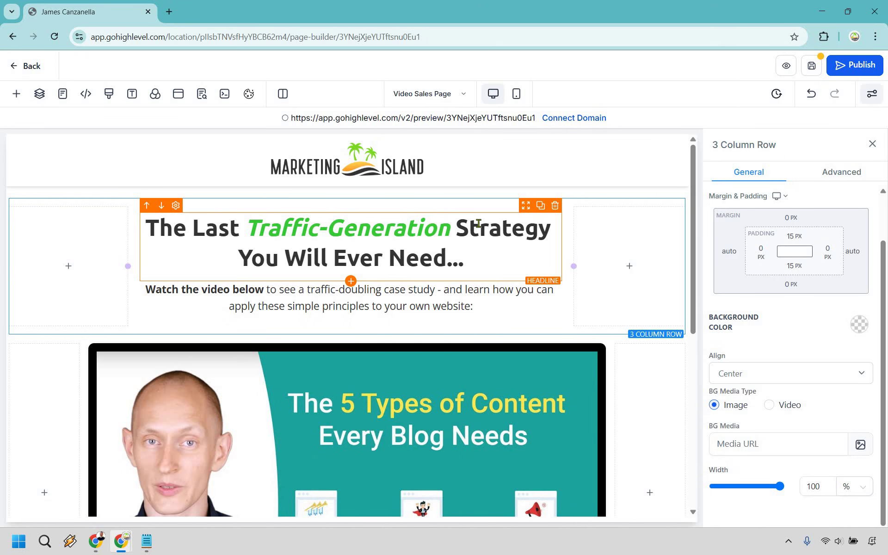
scroll(334, 301, down, 4)
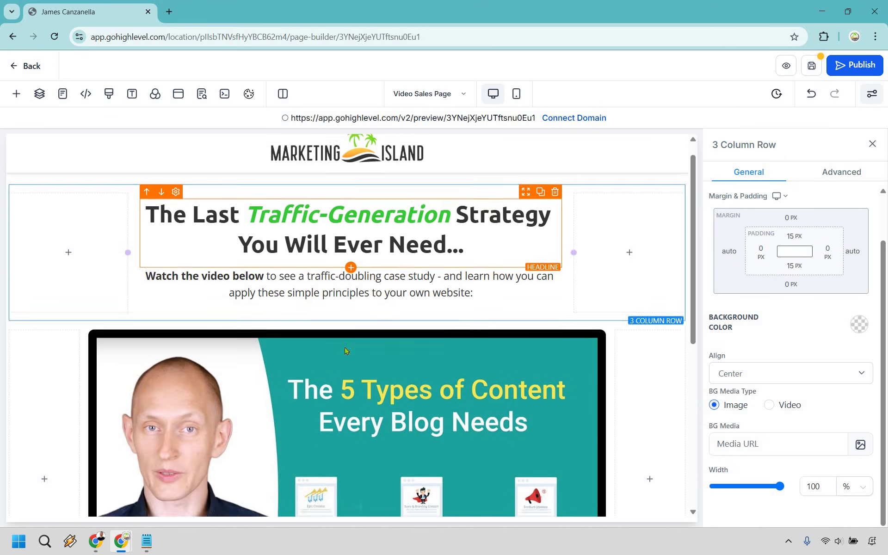
scroll(485, 312, up, 4)
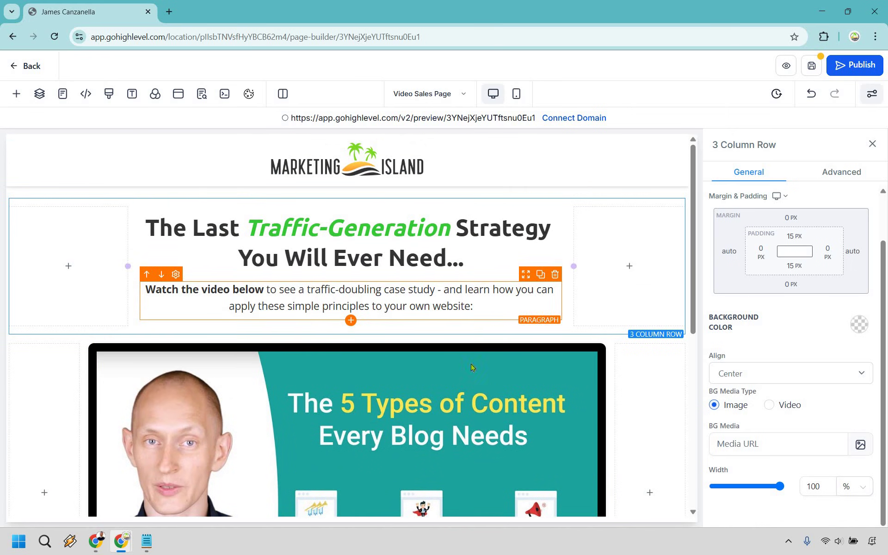
scroll(486, 344, down, 5)
scroll(484, 345, up, 5)
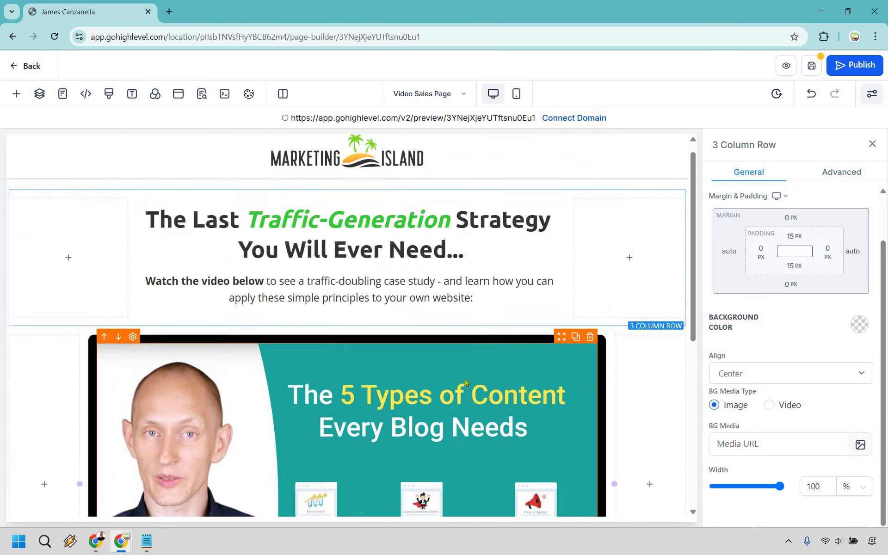
scroll(464, 380, down, 3)
scroll(464, 380, up, 3)
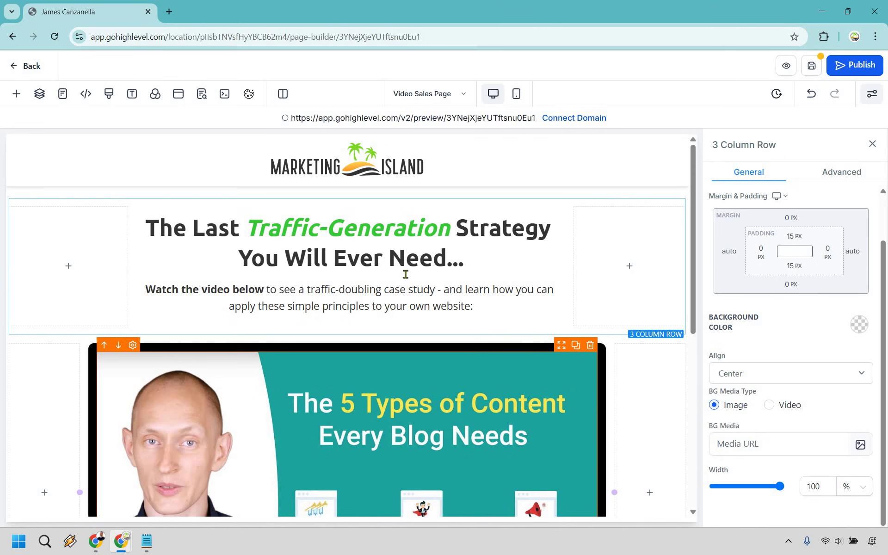
Insert the line "How To Yay About Boo" followed by a blank line before the existing headline text
click(204, 229)
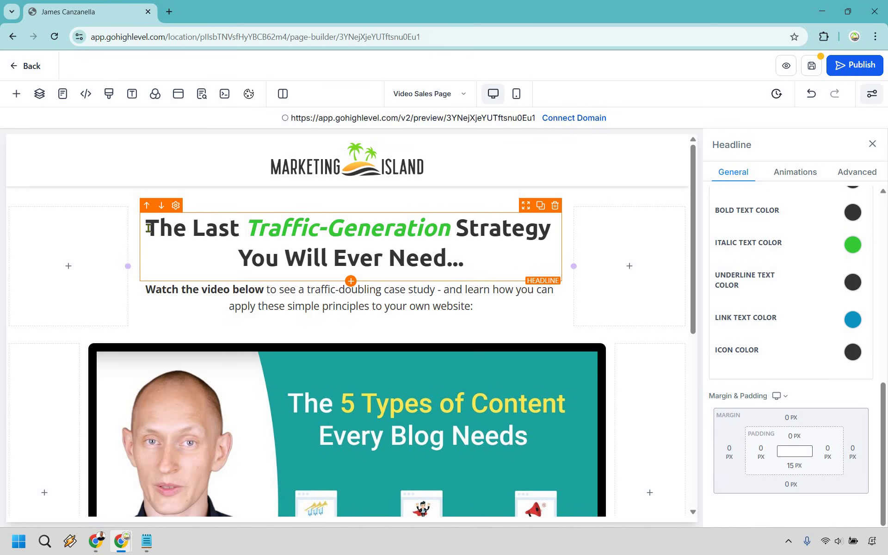
text(How To )
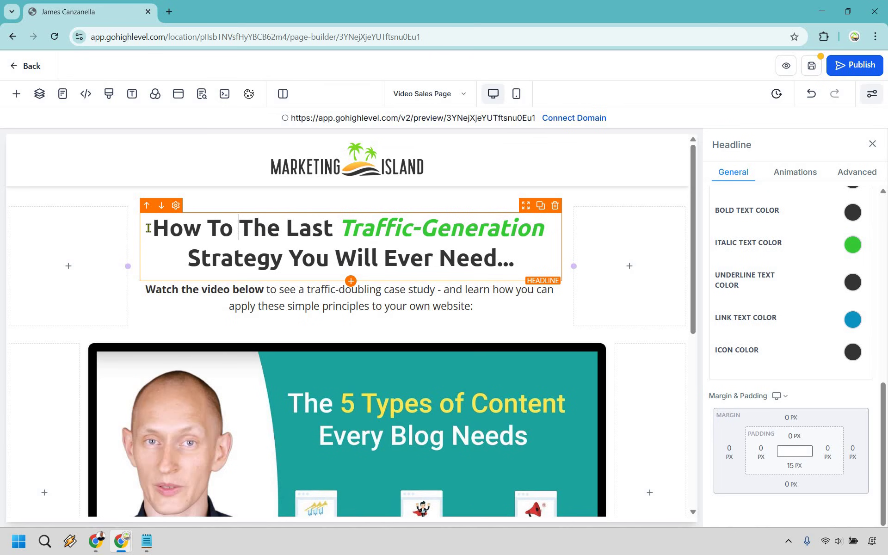
text(Yay About )
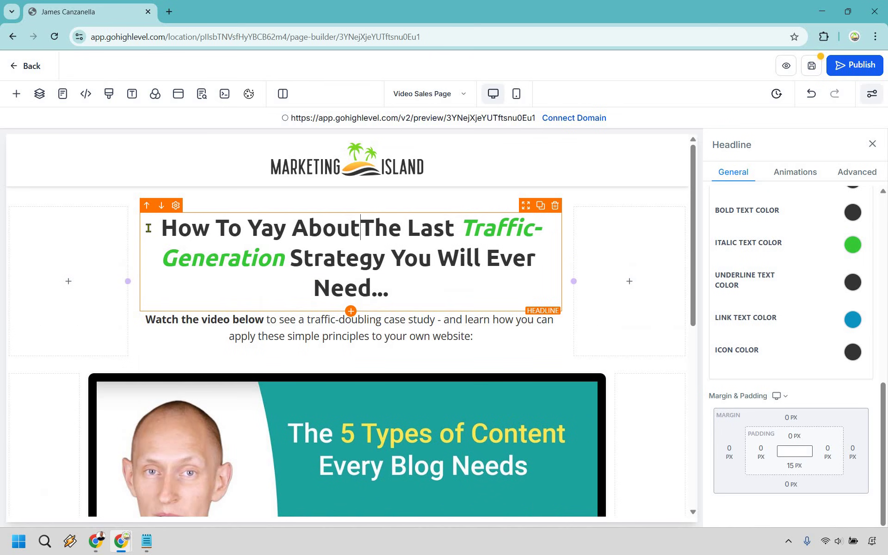
text(Boo)
key(Return)
key(Return)
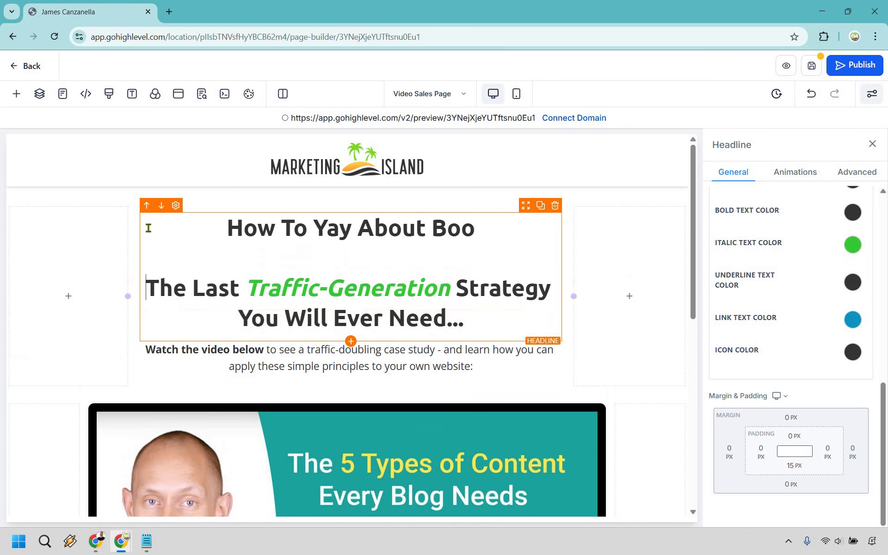
Highlight the "How To Yay About Boo" text to view its formatting options, and clear the selection
click(228, 227)
key(shift+Right)
key(shift+Right)
key(shift+Right)
key(shift+Right)
key(shift+Right)
key(shift+Right)
key(shift+Right)
key(shift+Right)
key(shift+Right)
key(shift+Right)
key(shift+Right)
key(shift+Right)
key(shift+Right)
key(shift+Right)
key(shift+Right)
key(shift+Right)
key(shift+Right)
key(shift+Right)
key(shift+Right)
key(shift+Right)
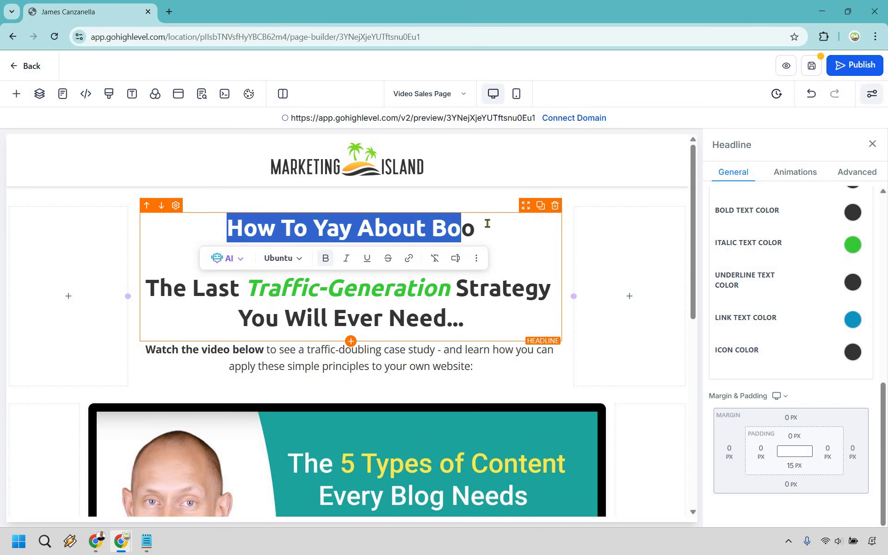
click(487, 223)
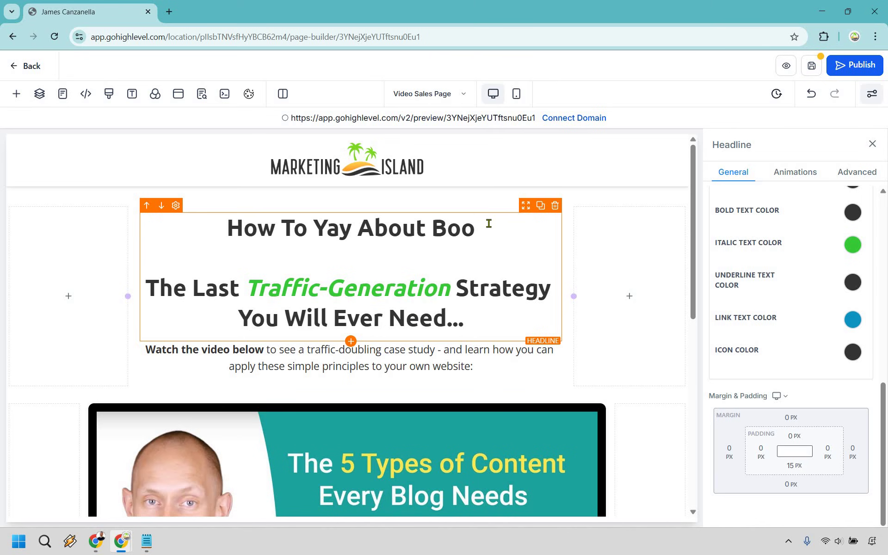
Edit the headline's first line to read "How To (Yay) Without (Boo)", removing the word "About"
click(325, 230)
text(()
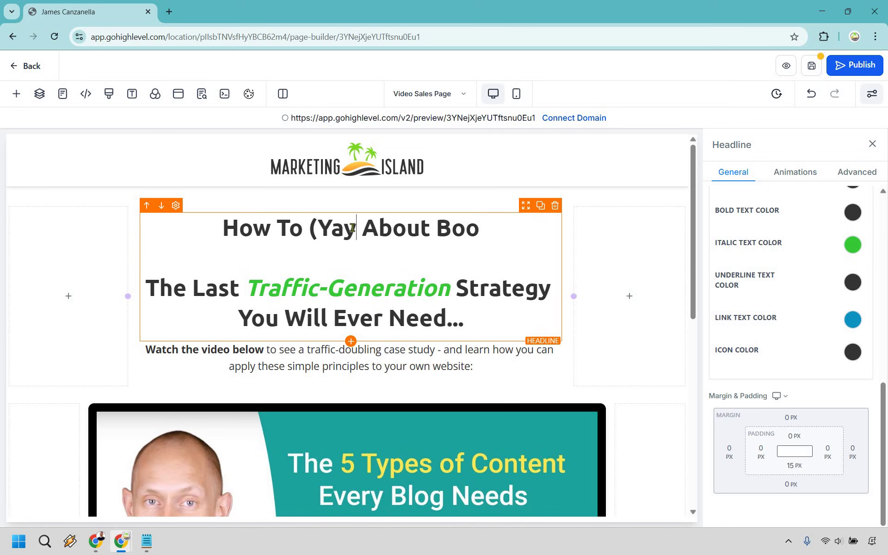
click(353, 227)
text())
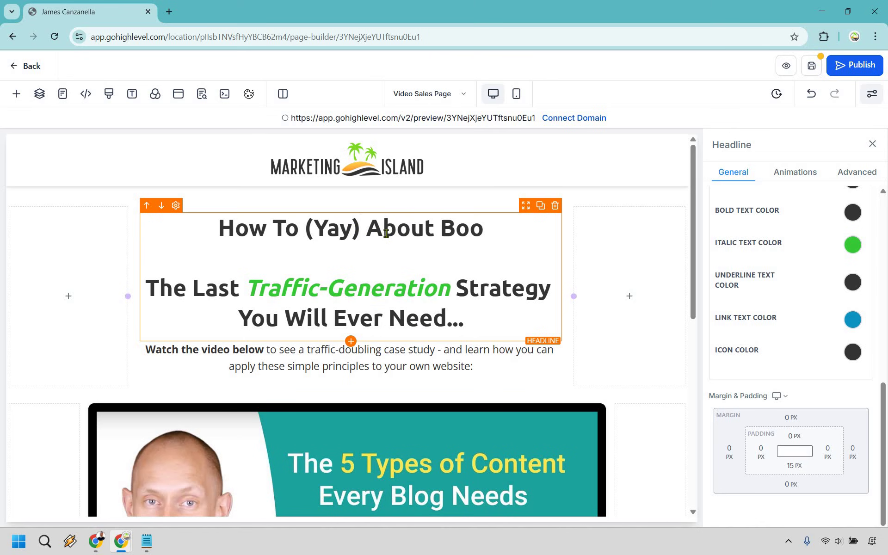
text(Without)
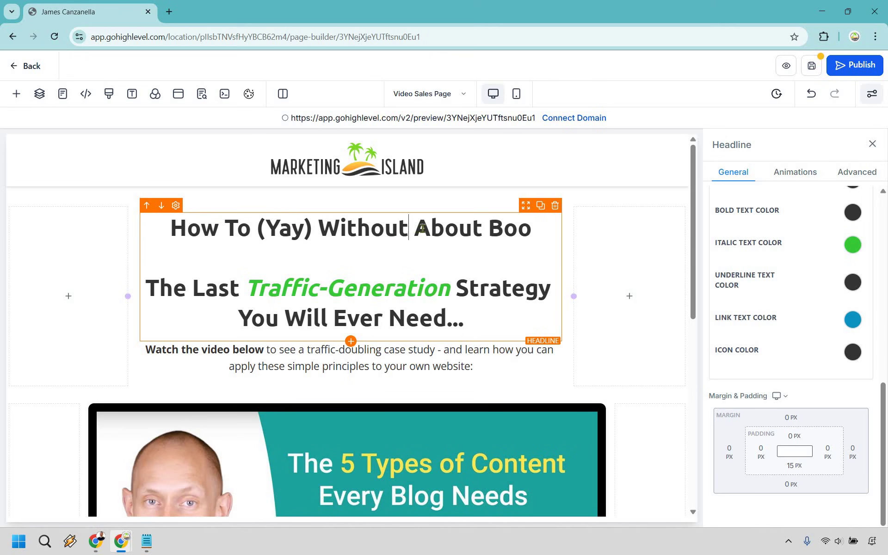
drag(413, 228, 491, 224)
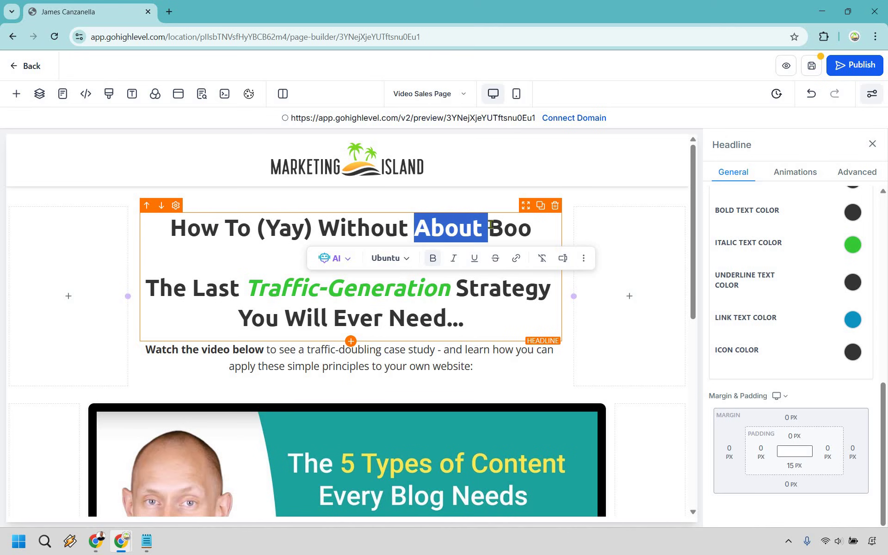
key(BackSpace)
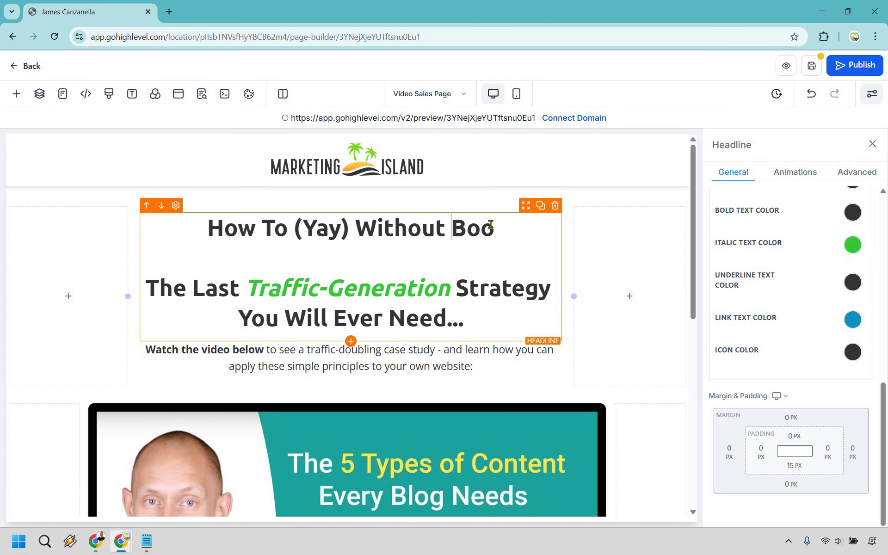
text((Yay)
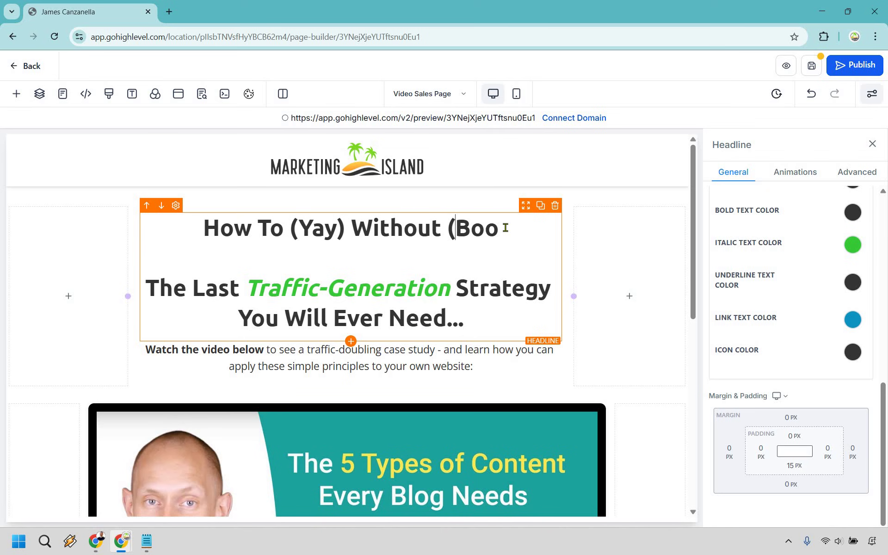
text())
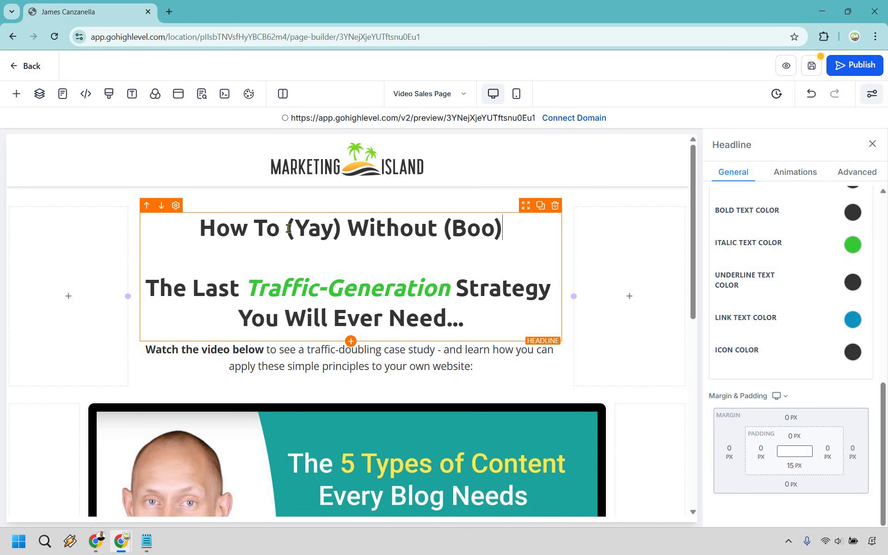
Reword the headline's first line as "How To Create YouTube Videos Without Ever Showing Your Face" and italicize "Create YouTube Videos"
drag(285, 227, 340, 226)
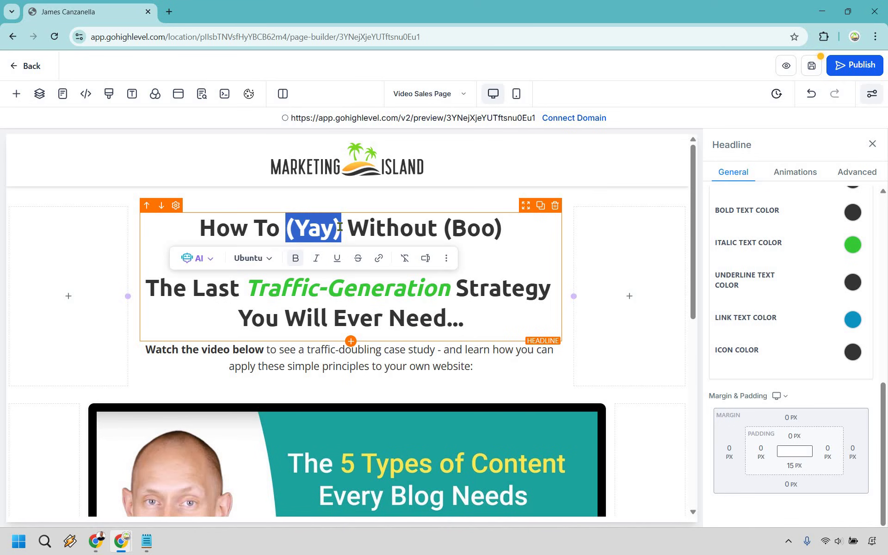
text(Create YouTube Videos)
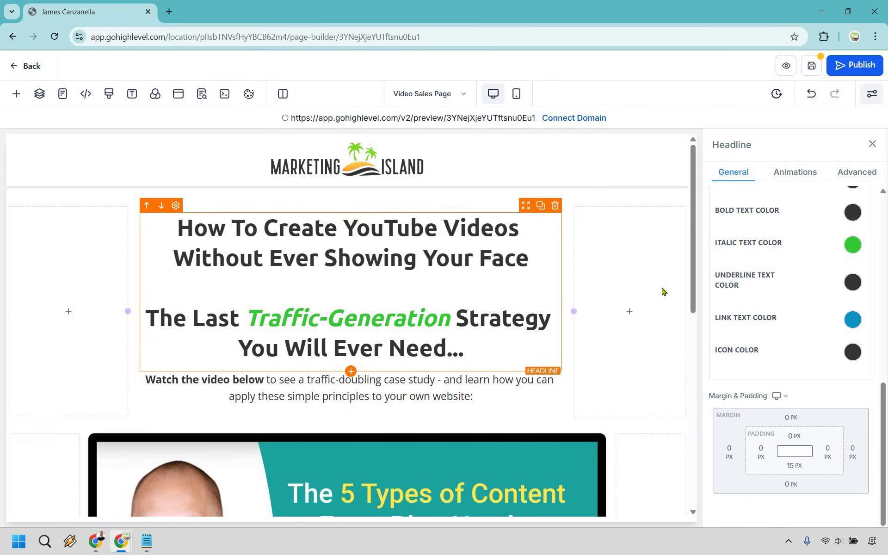
mouse_move(662, 282)
drag(263, 227, 518, 230)
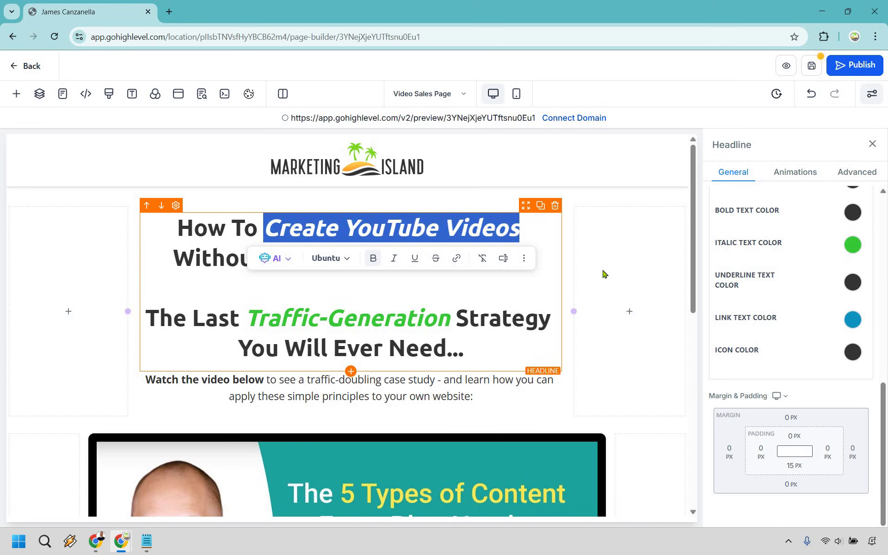
key(ctrl+i)
click(601, 295)
Delete the template text "The Last Traffic-Generation Strategy You Will Ever Need..." and the blank line above it from the headline
click(473, 329)
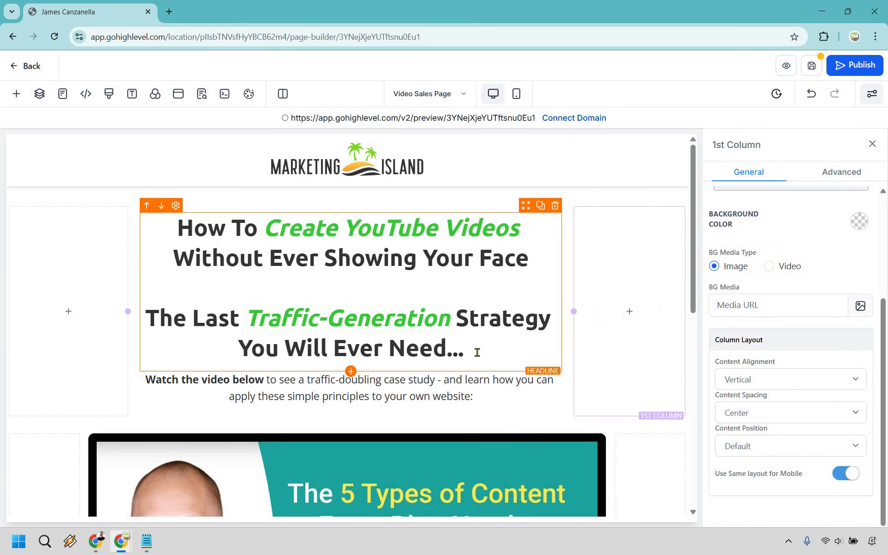
drag(155, 325, 168, 297)
key(BackSpace)
key(BackSpace)
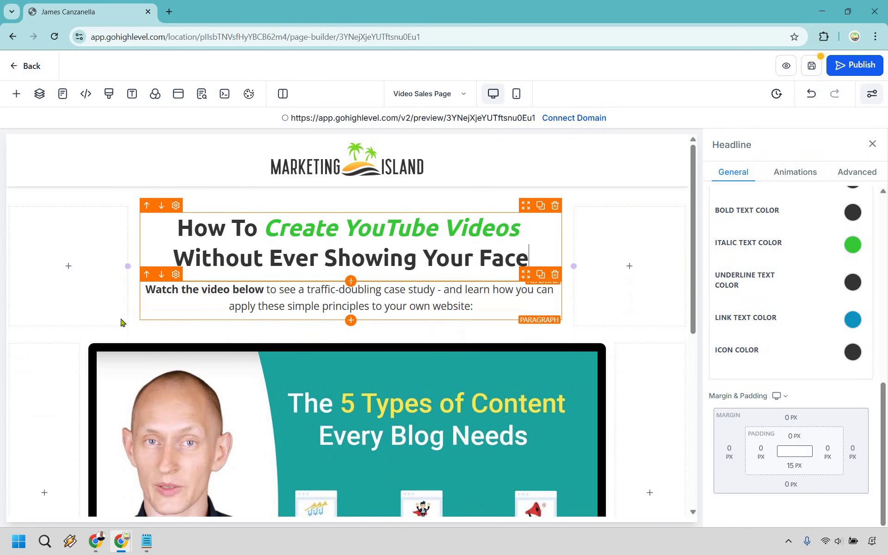
click(653, 306)
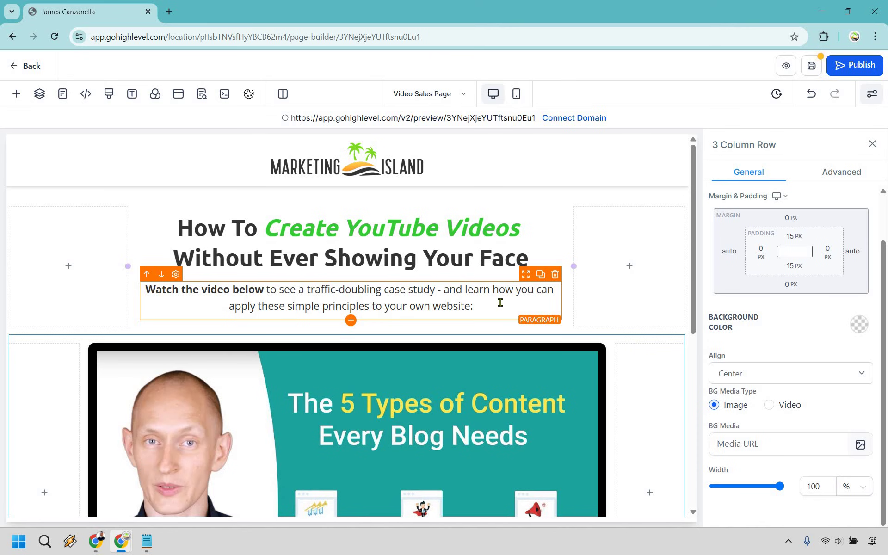
Replace the intro paragraph's text after "to see" with "how I quickly crank out YouTube videos with AI:"
drag(300, 289, 471, 305)
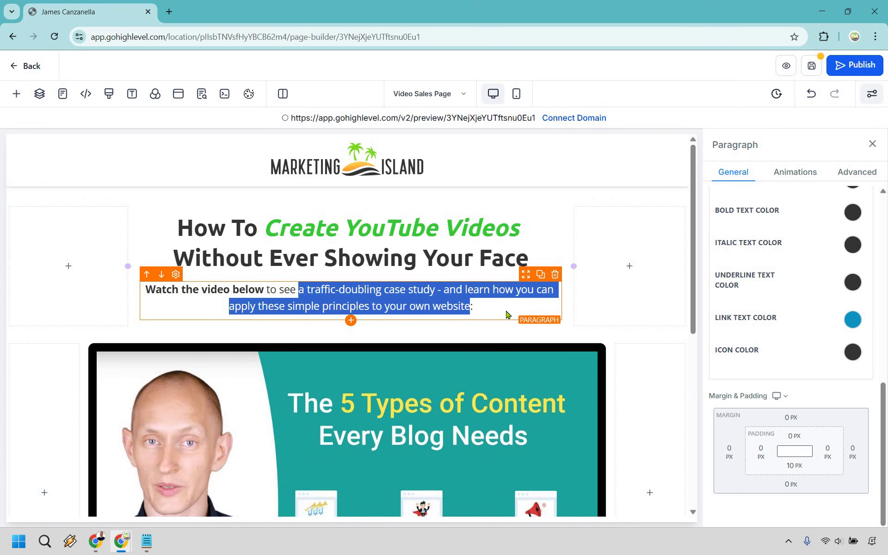
text(how I quickly crank out YouTube videos with AI:)
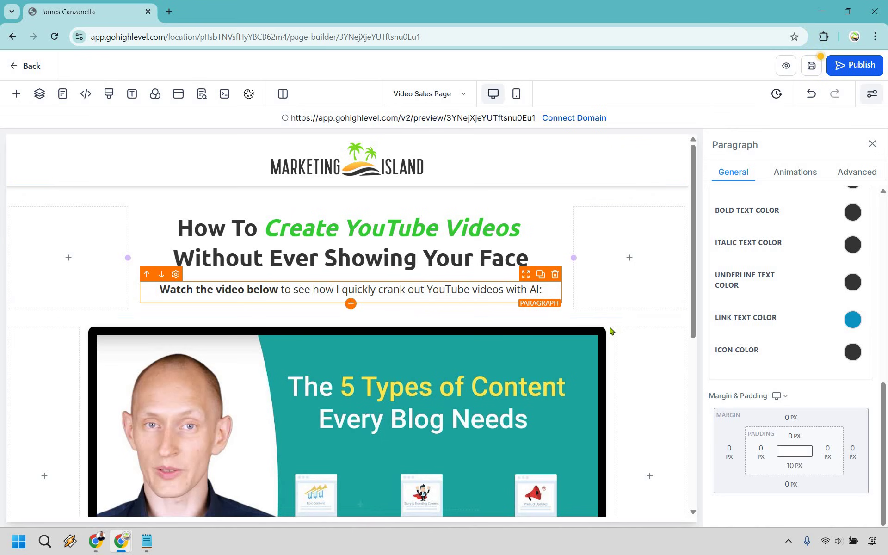
click(547, 245)
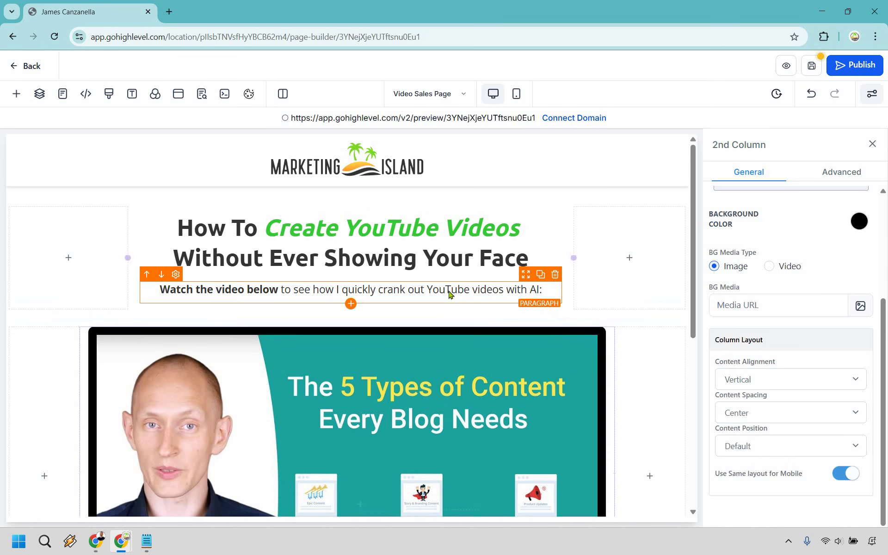
Replace the sales page video's URL with the copied YouTube link, keeping the video type as Youtube
scroll(448, 294, down, 4)
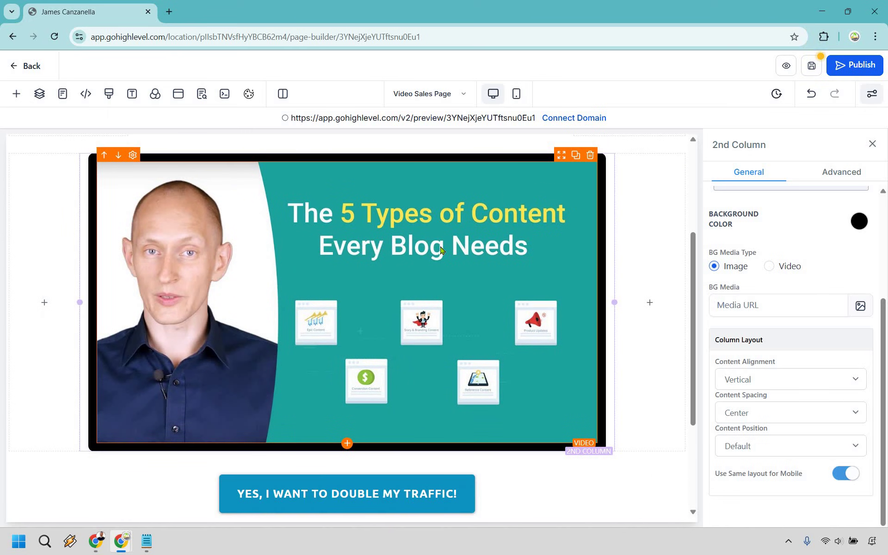
click(440, 250)
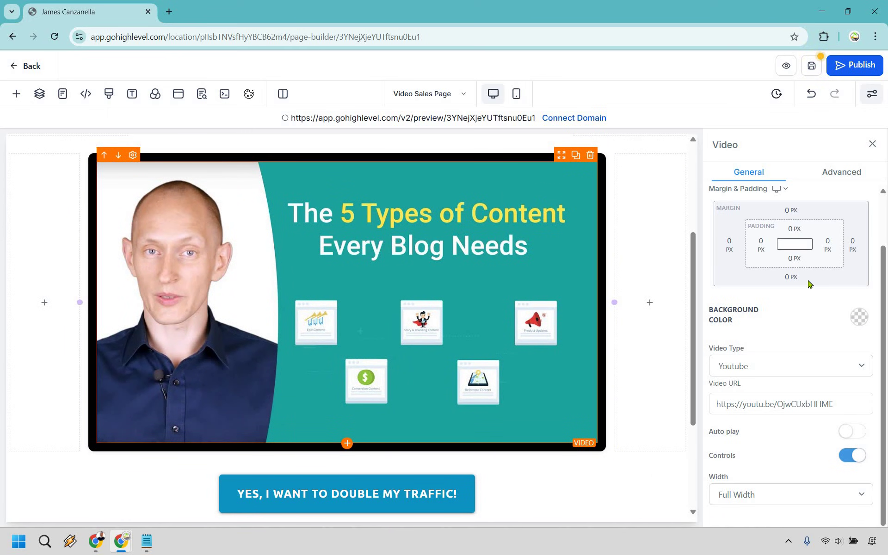
click(805, 369)
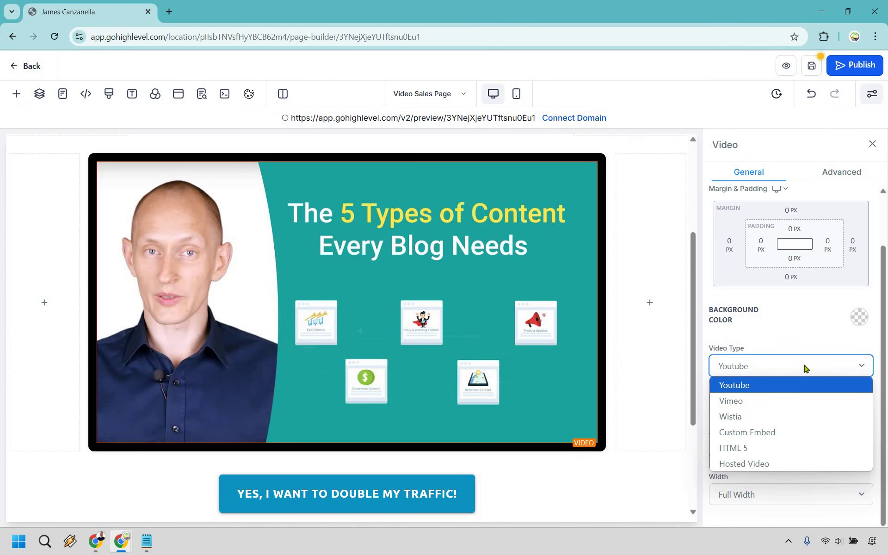
key(Escape)
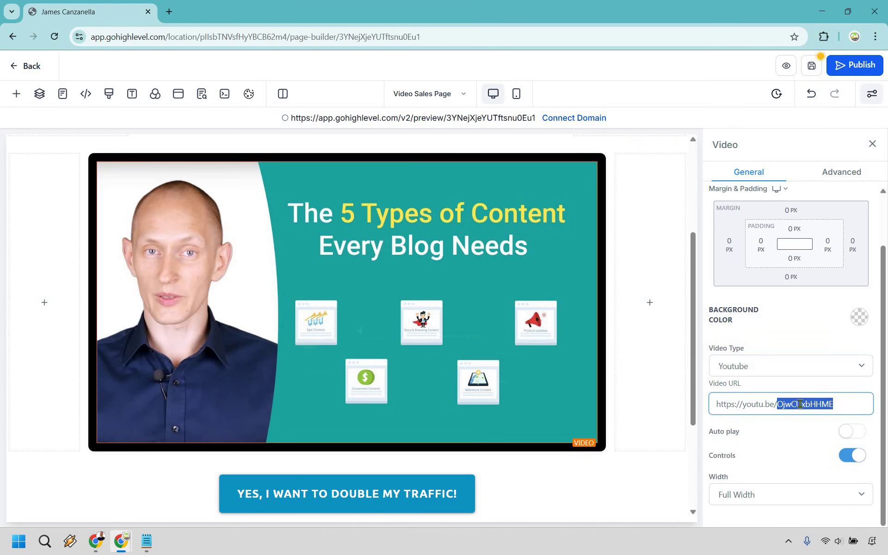
triple_click(799, 403)
key(ctrl+v)
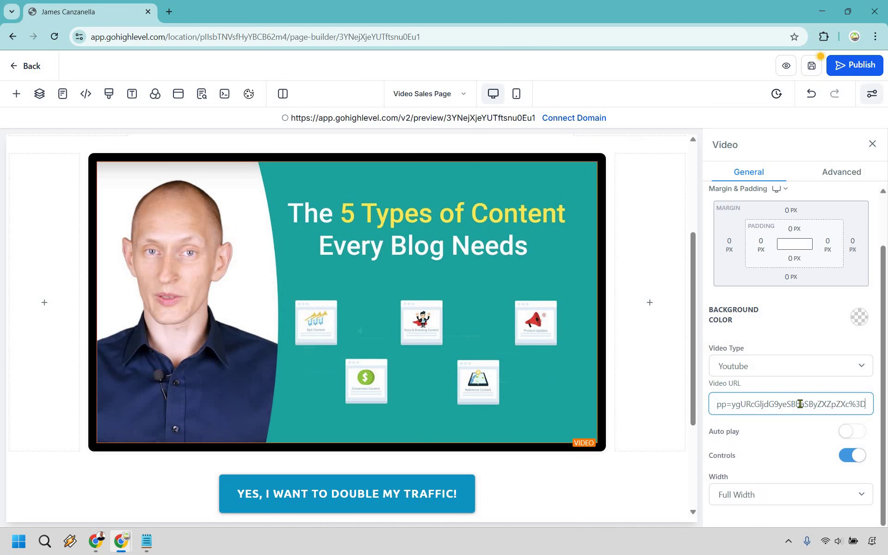
click(640, 284)
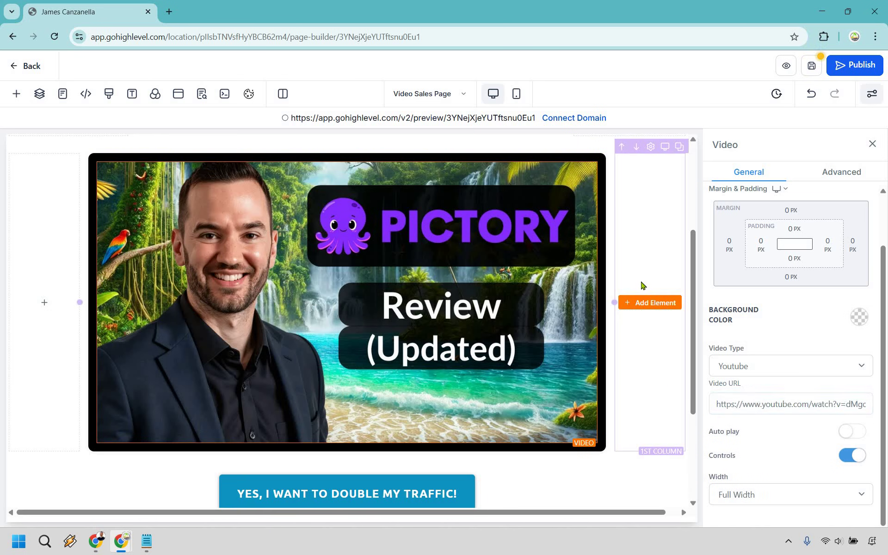
Review the page around the new video and check the video element's width options
scroll(673, 332, up, 4)
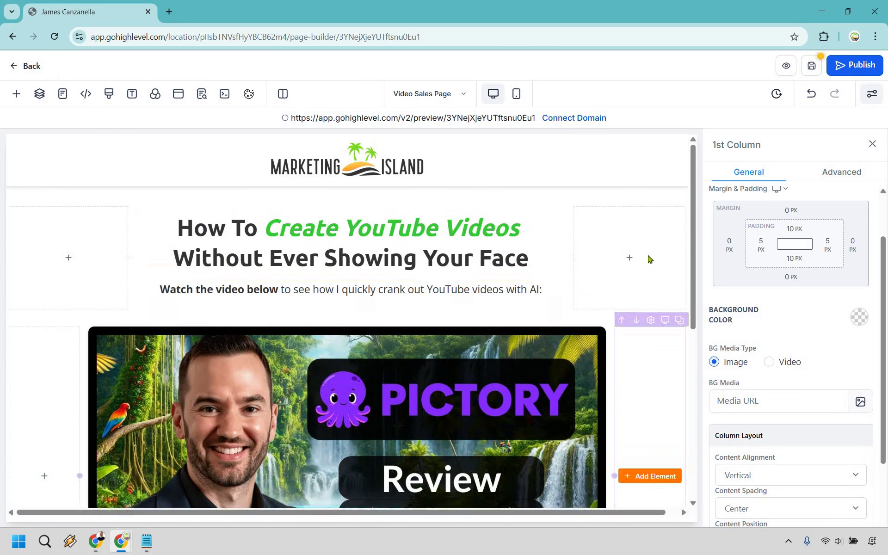
scroll(648, 250, down, 4)
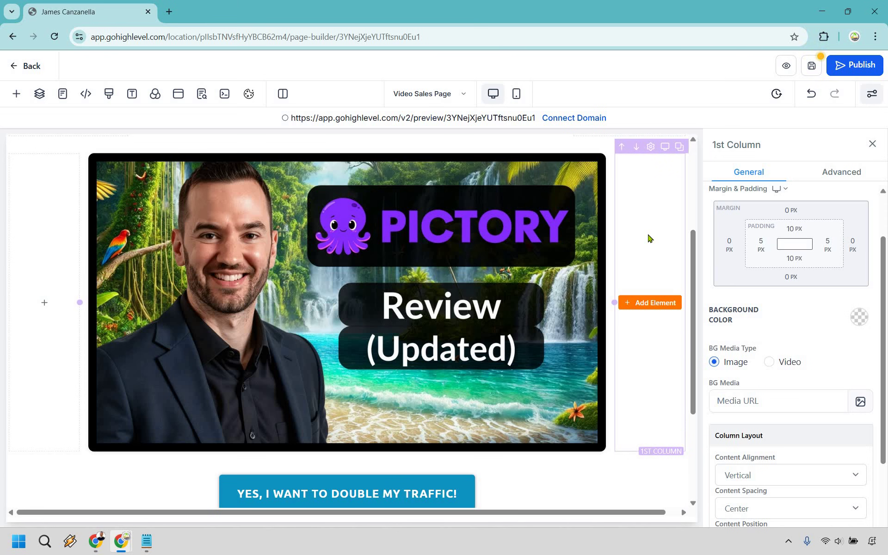
scroll(648, 238, up, 1)
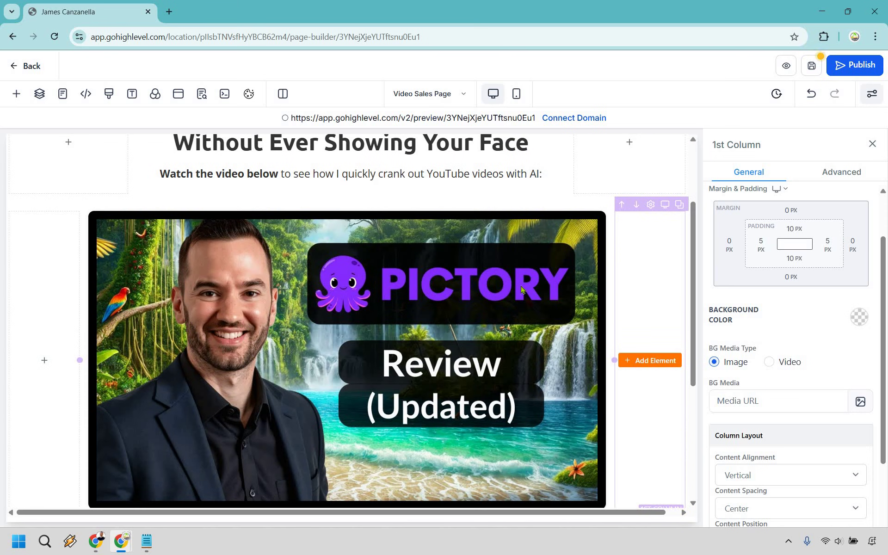
click(442, 310)
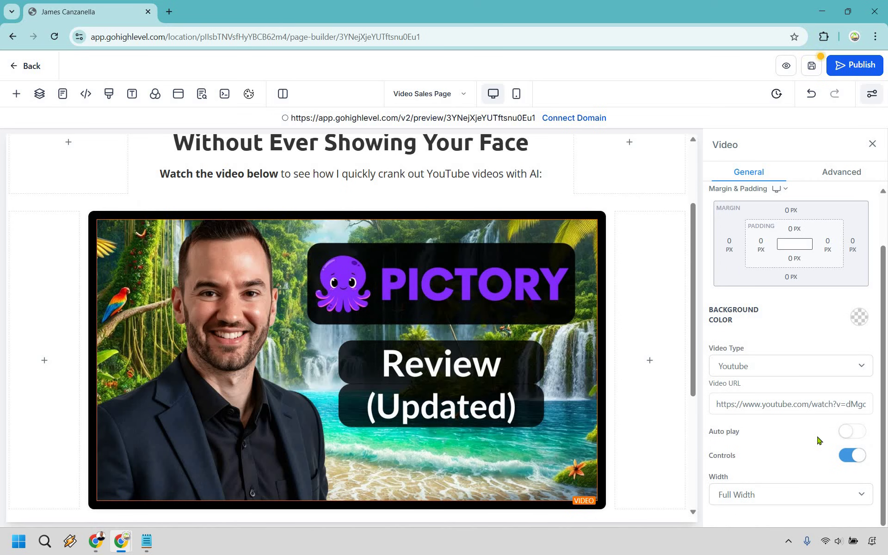
click(805, 502)
click(805, 502)
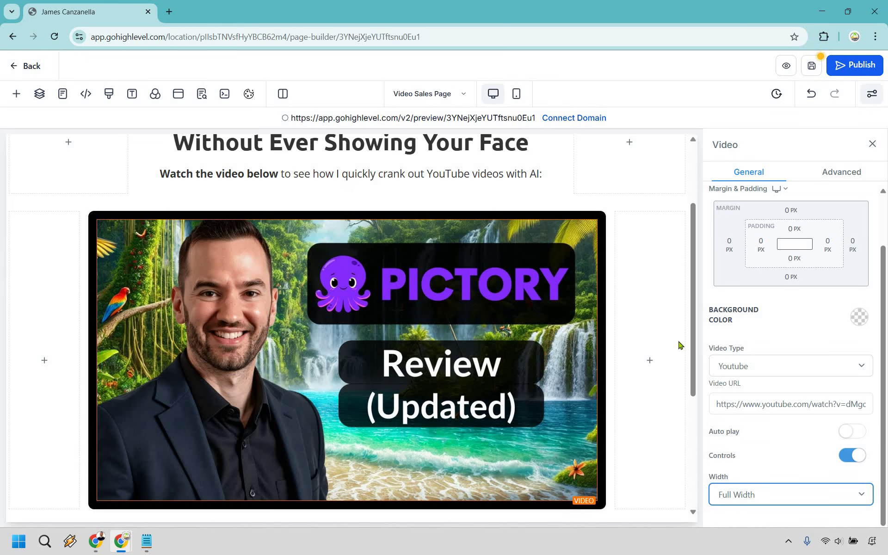
Delete the payment card logos image below the call-to-action button
scroll(643, 305, down, 1)
scroll(643, 304, down, 3)
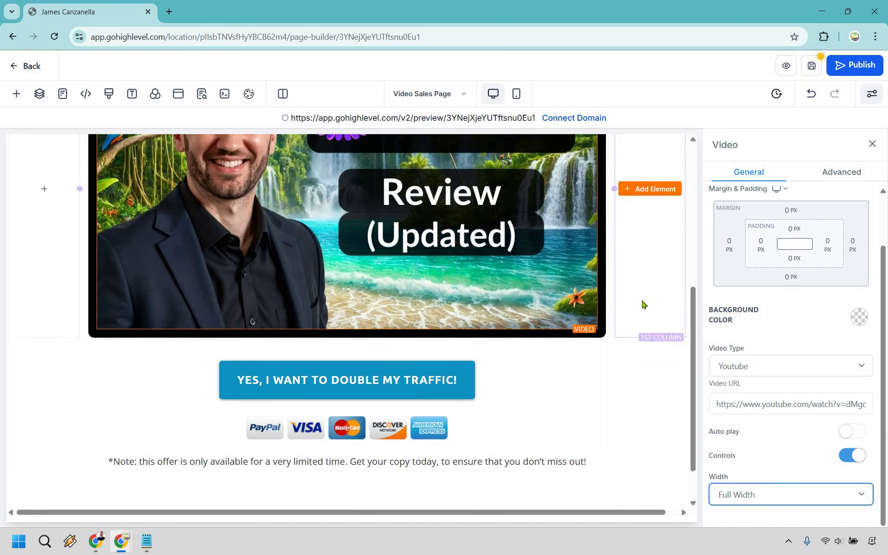
scroll(430, 389, down, 1)
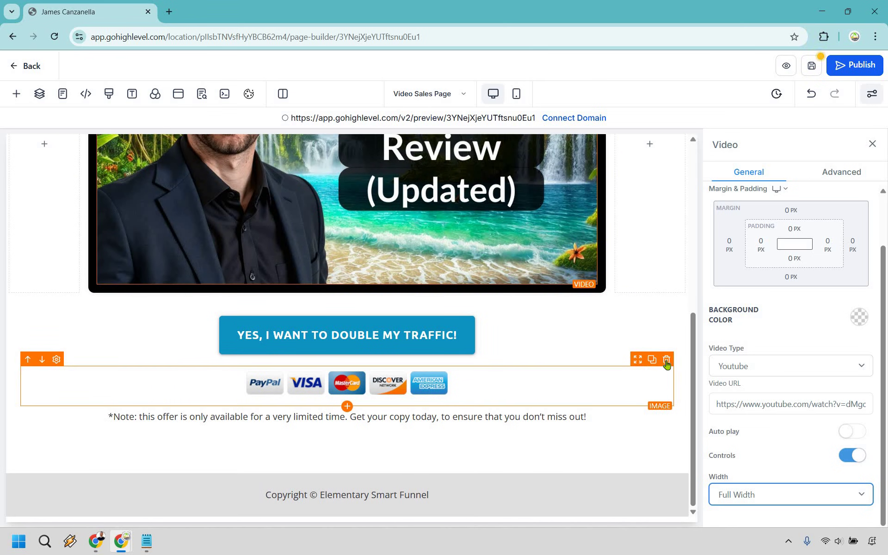
click(666, 359)
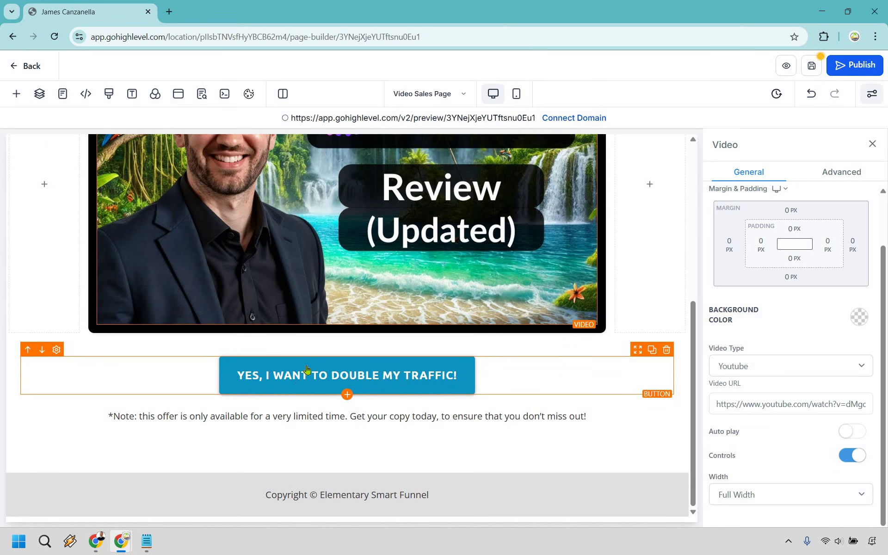
Change the call-to-action button's text to "YES, I WANT TO QUICKLY CREATE AI VIDEOS"
click(397, 372)
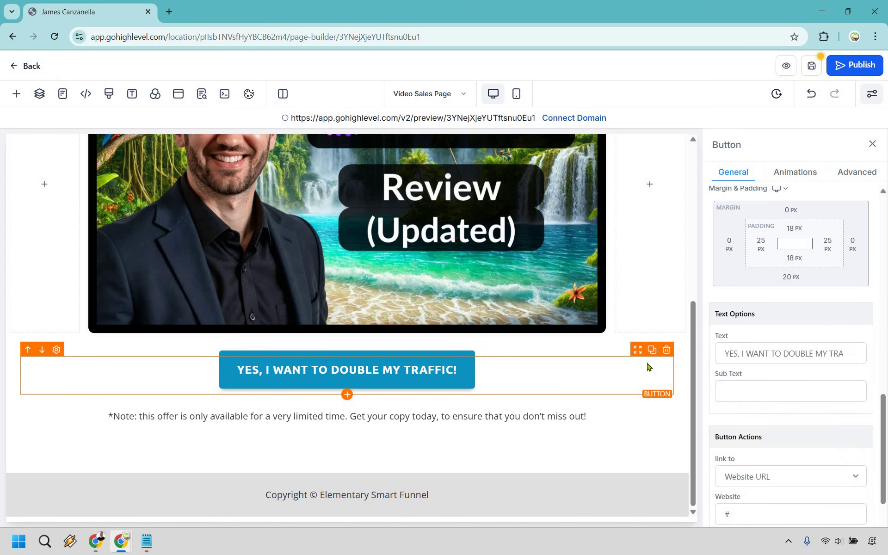
click(801, 353)
key(ctrl+a)
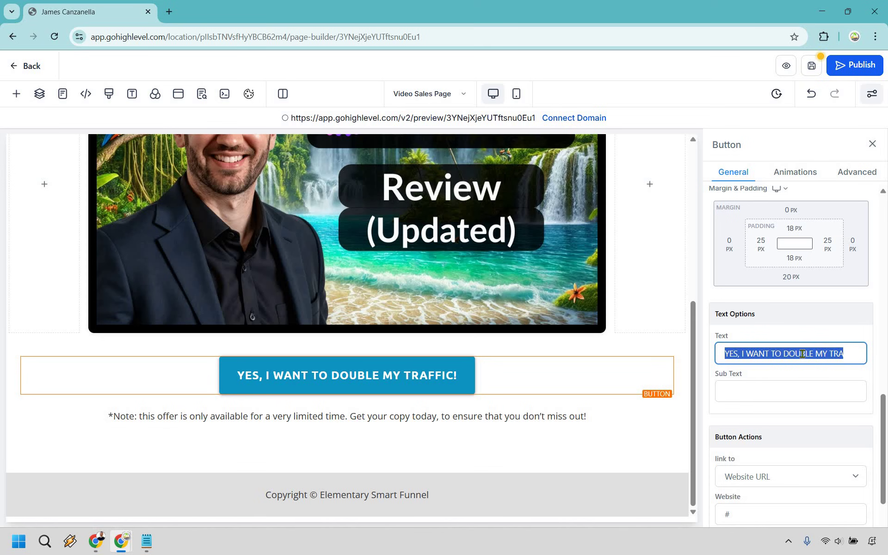
text(YES, I WANT TO QUICKLY CREATE AI VIDEOS)
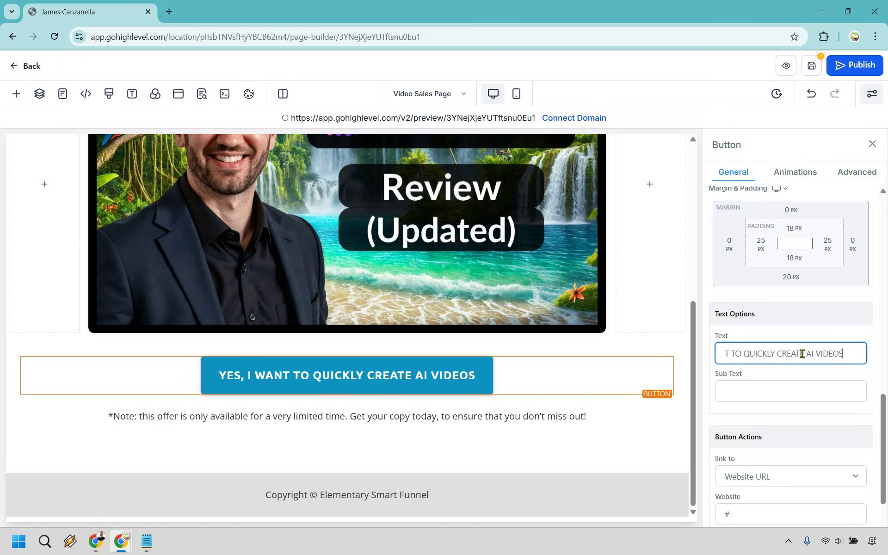
Add the sub text "Click Here To Get Started Today" to the call-to-action button
click(786, 388)
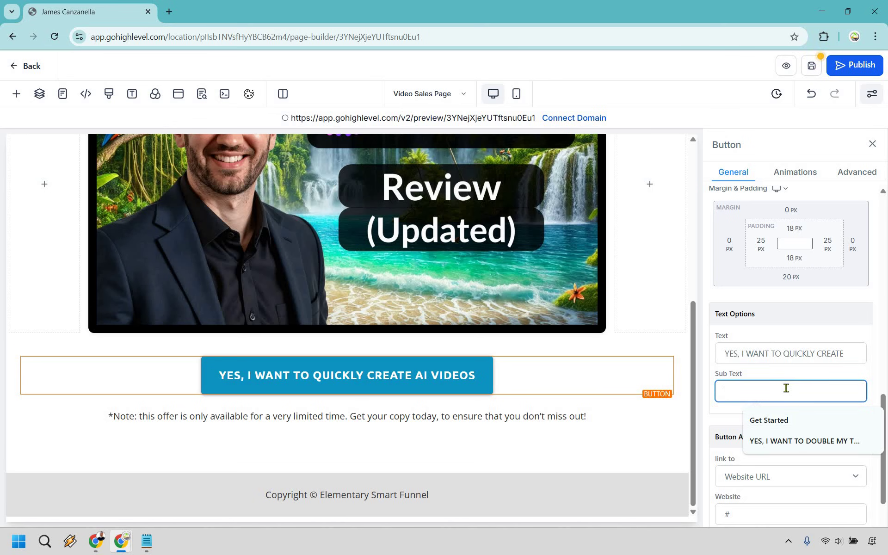
text(Cl)
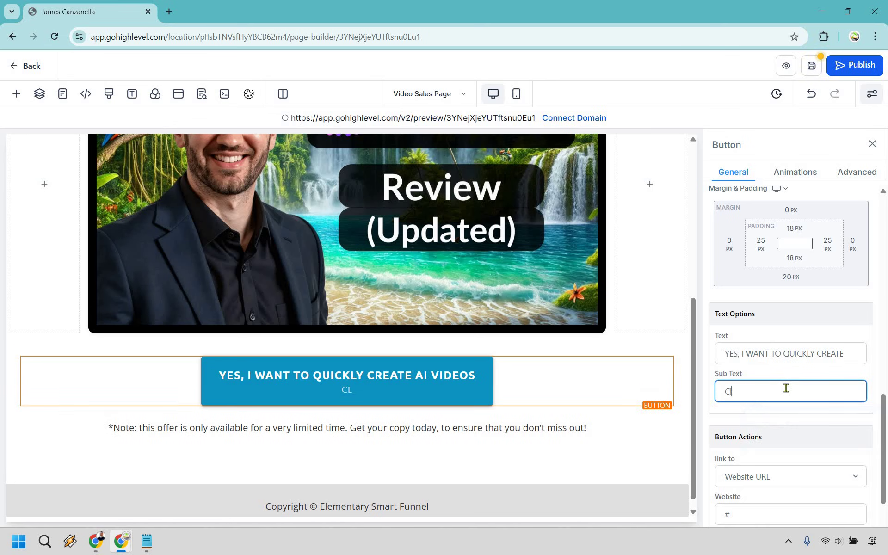
text(ick Here To Get Started Today)
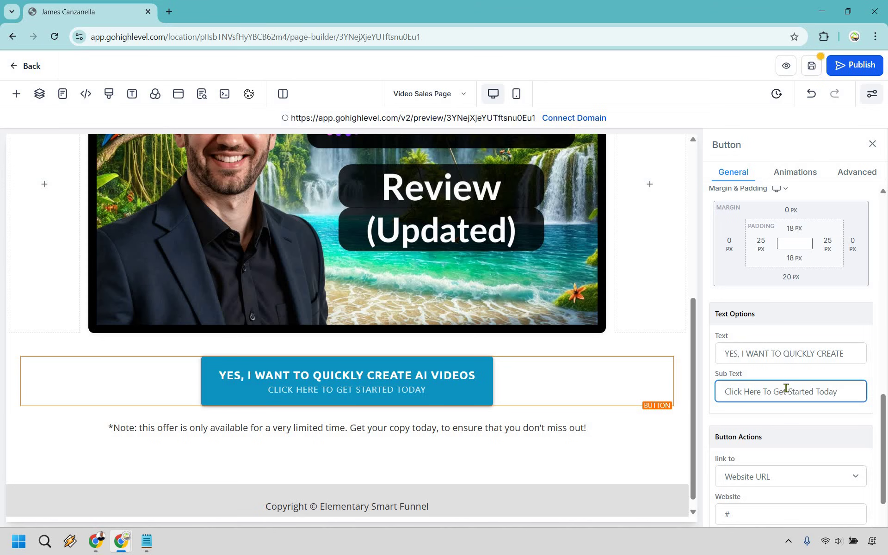
scroll(797, 407, down, 2)
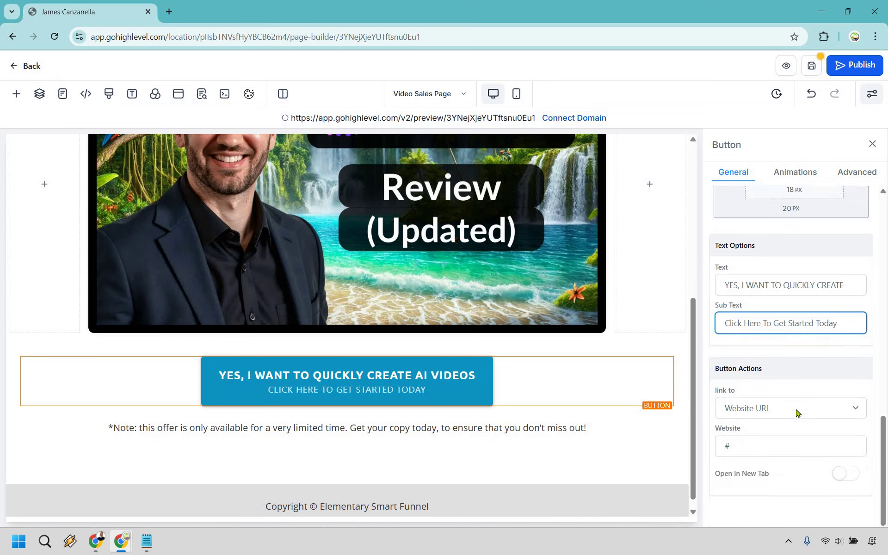
click(796, 412)
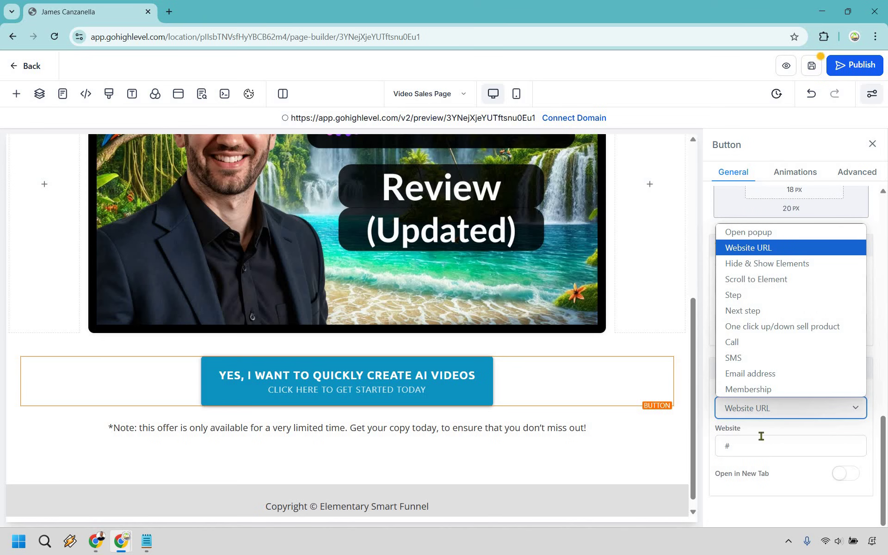
click(799, 467)
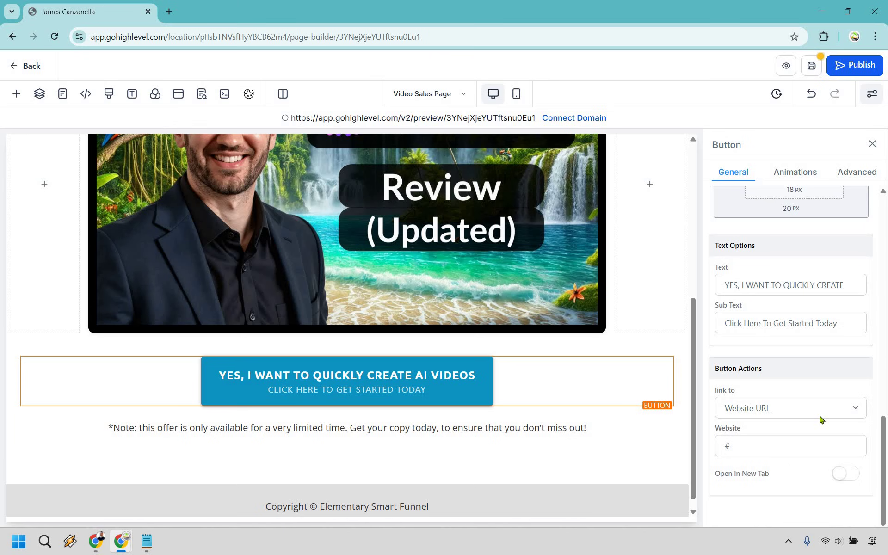
click(823, 445)
text(https://marketingisl.com/pictory)
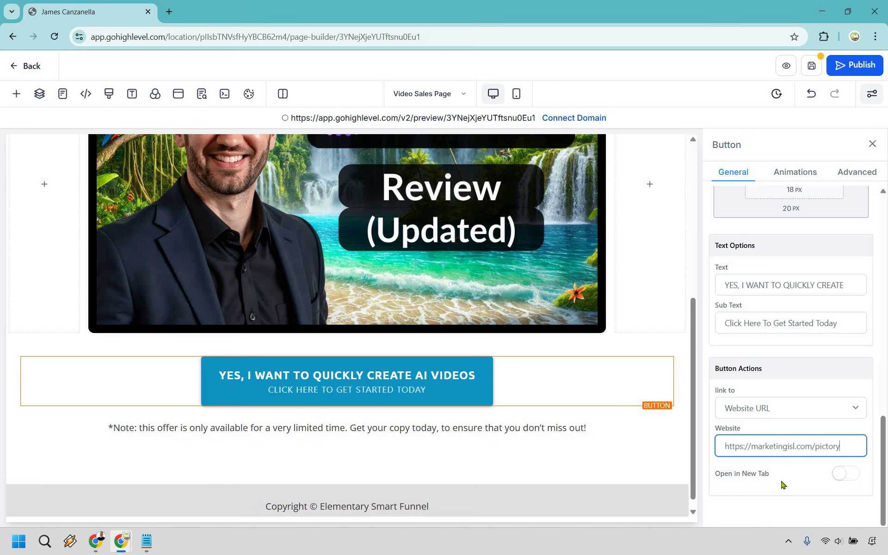
click(838, 474)
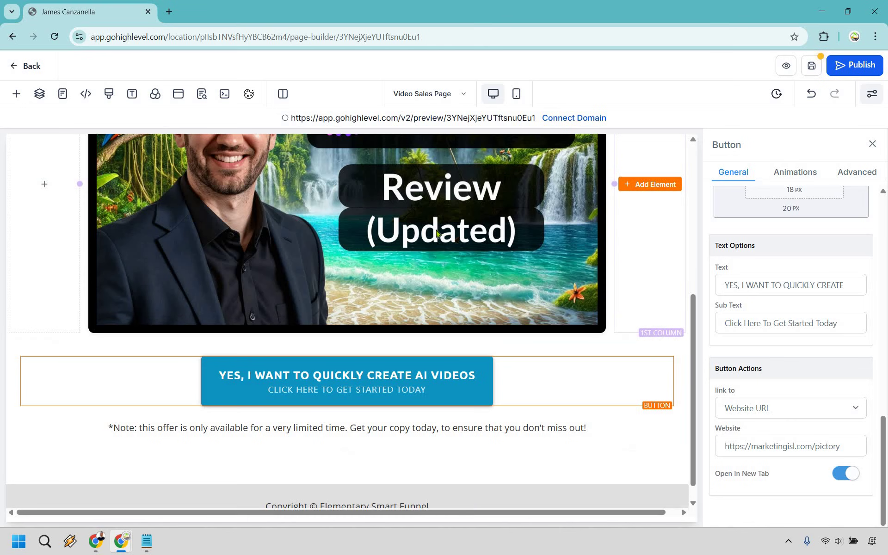
Replace the note below the button with "Note: use coupon cope w5tt3 to save more money!", with w5tt3 in bold, and save the page
scroll(647, 305, up, 1)
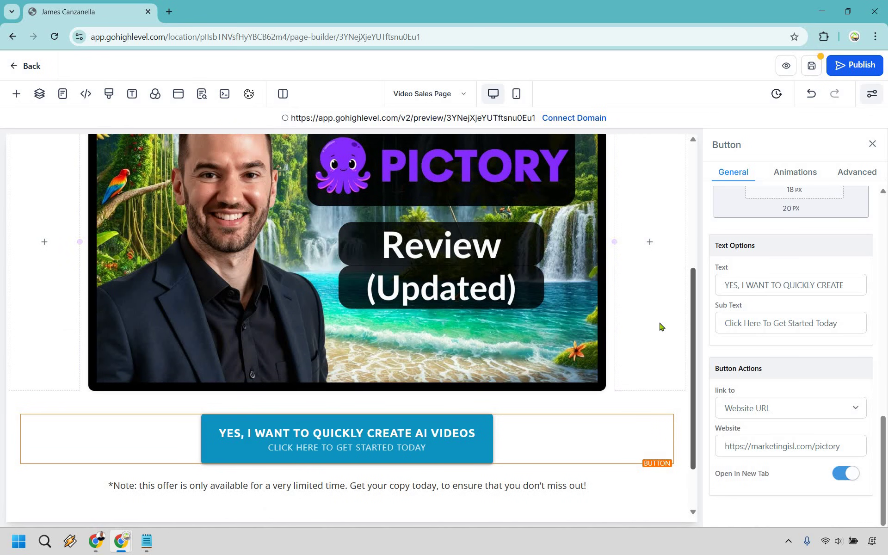
scroll(459, 429, down, 1)
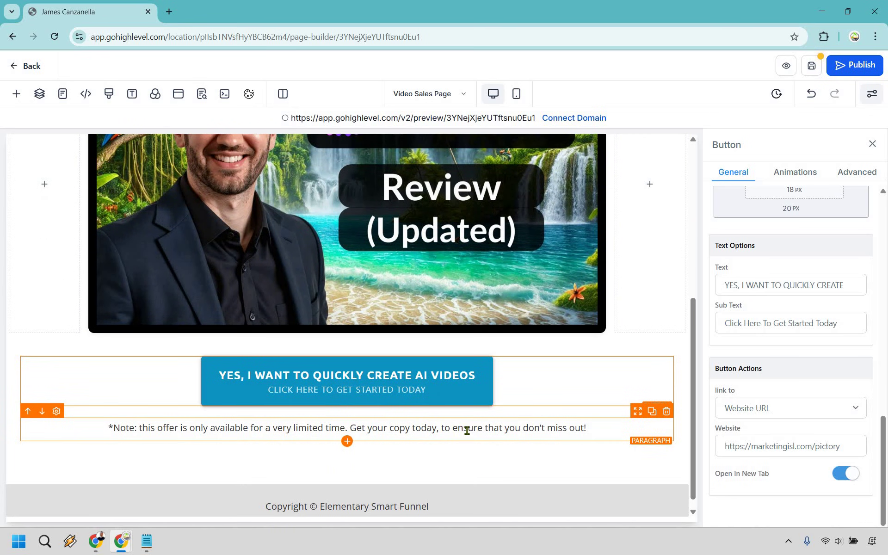
double_click(467, 429)
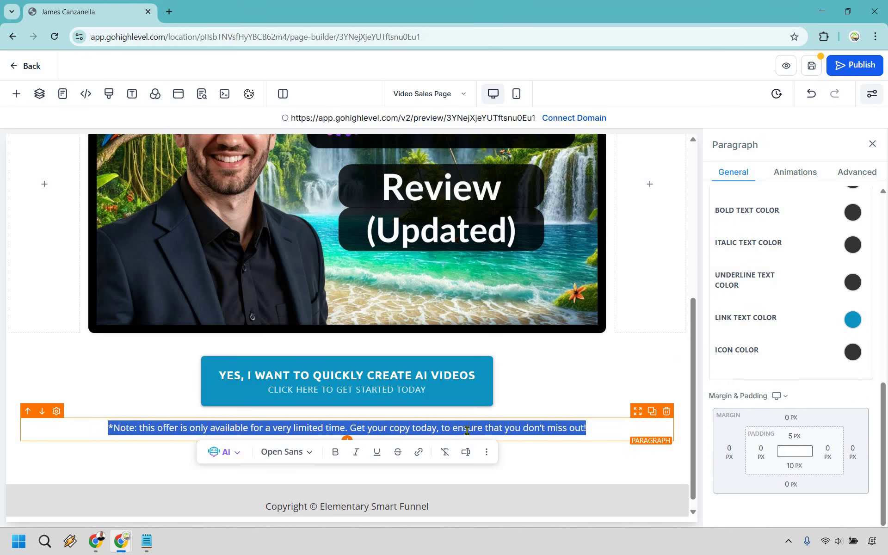
text(Note: use coupon cope w5tt3 to save more money!)
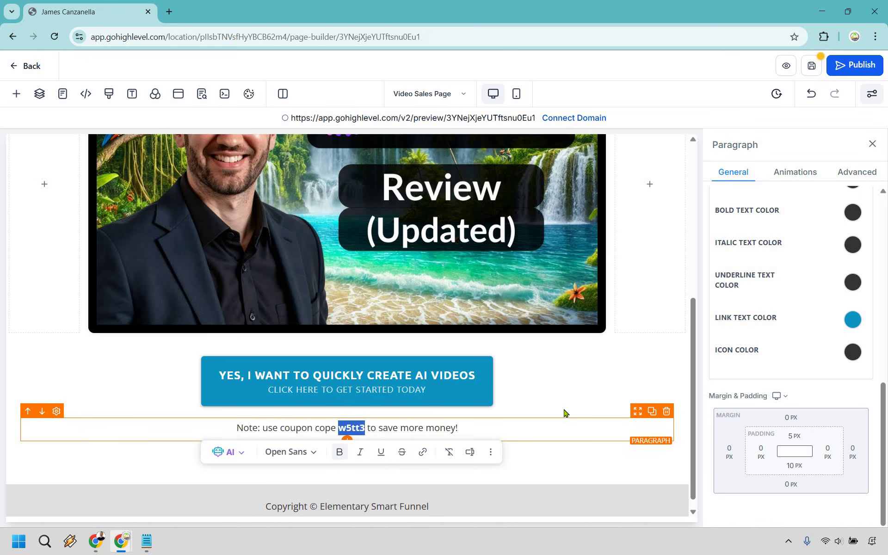
click(564, 413)
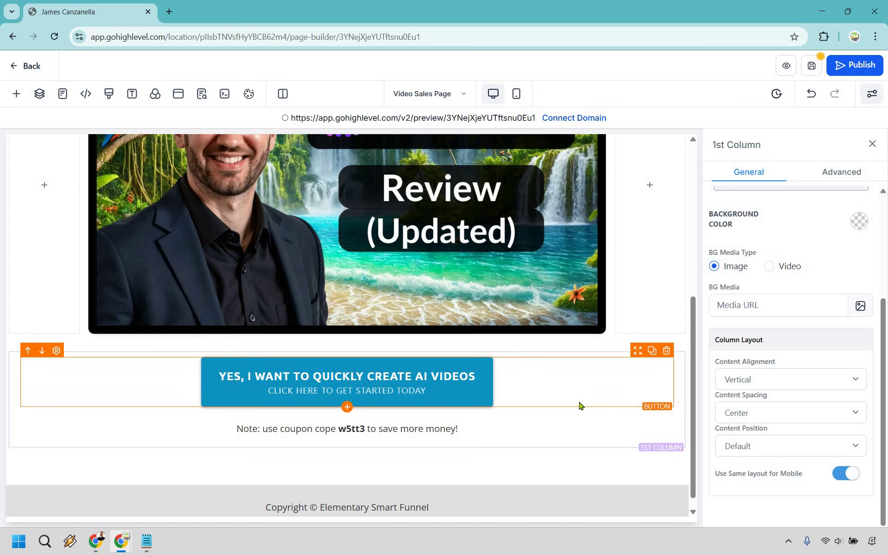
scroll(581, 406, up, 6)
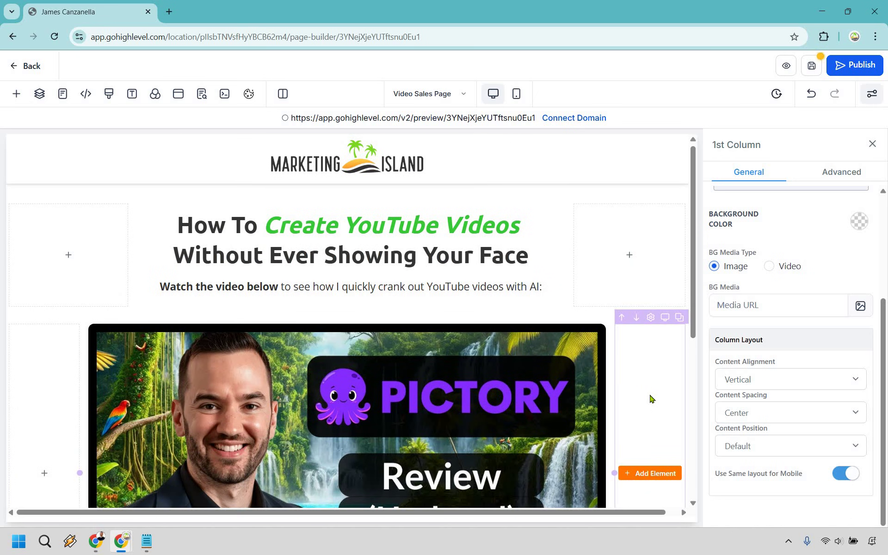
click(812, 66)
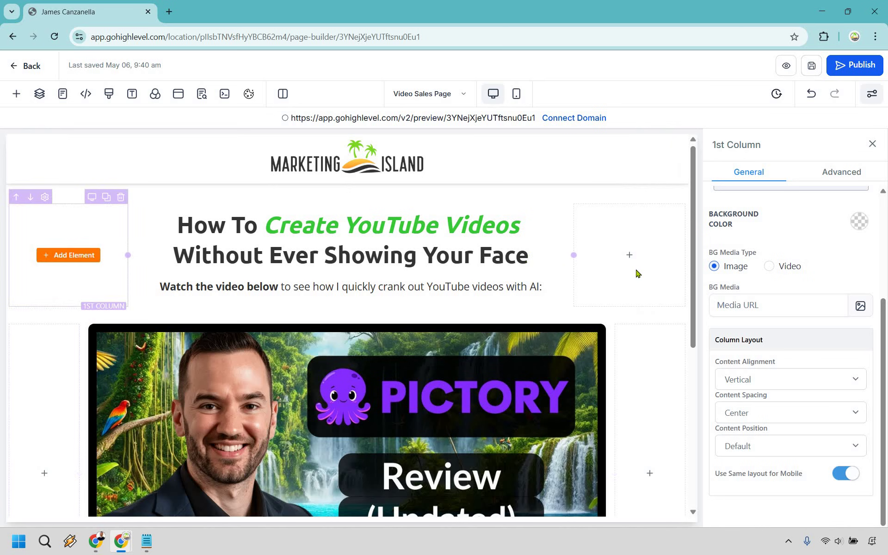
Change the footer's copyright name to "Marketing Island" and add a second line reading "Privacy Policy | Terms"
scroll(497, 430, down, 5)
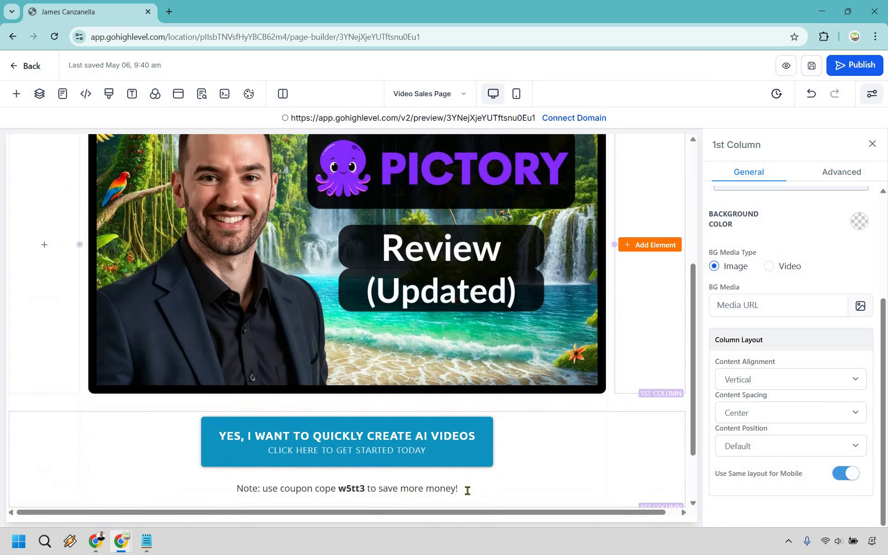
click(464, 493)
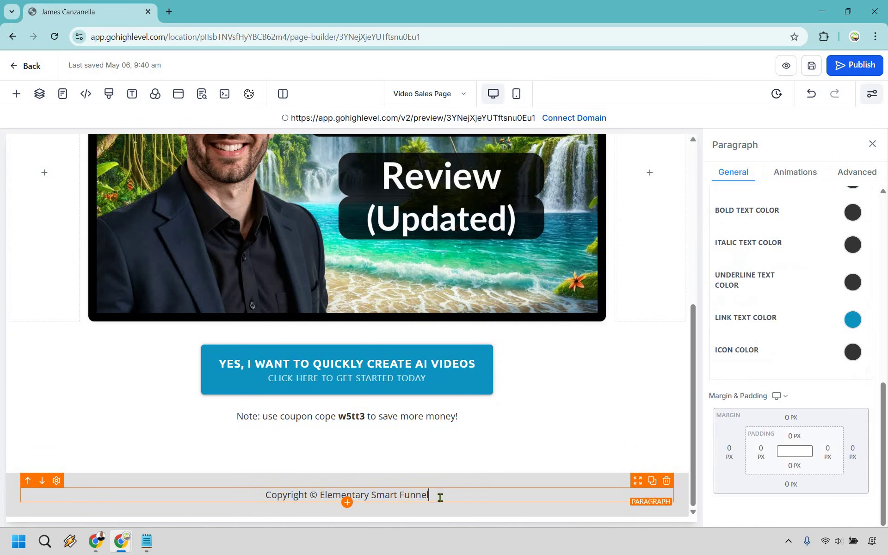
shift+click(322, 494)
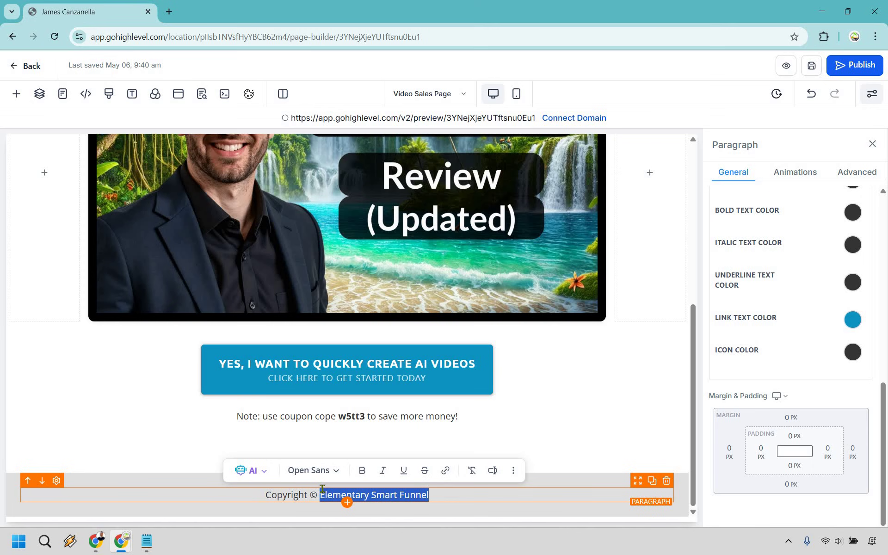
text(Marketing Island)
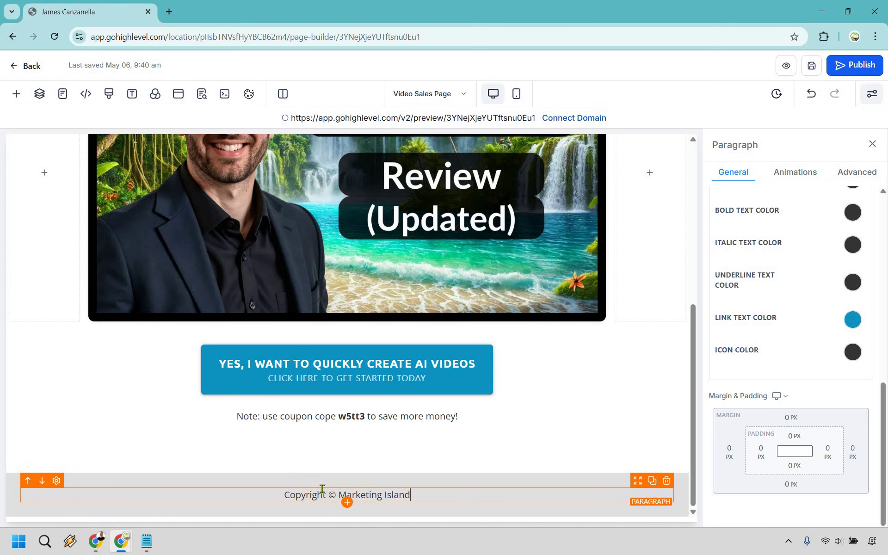
key(Return)
text(Privacy Policy | Terms)
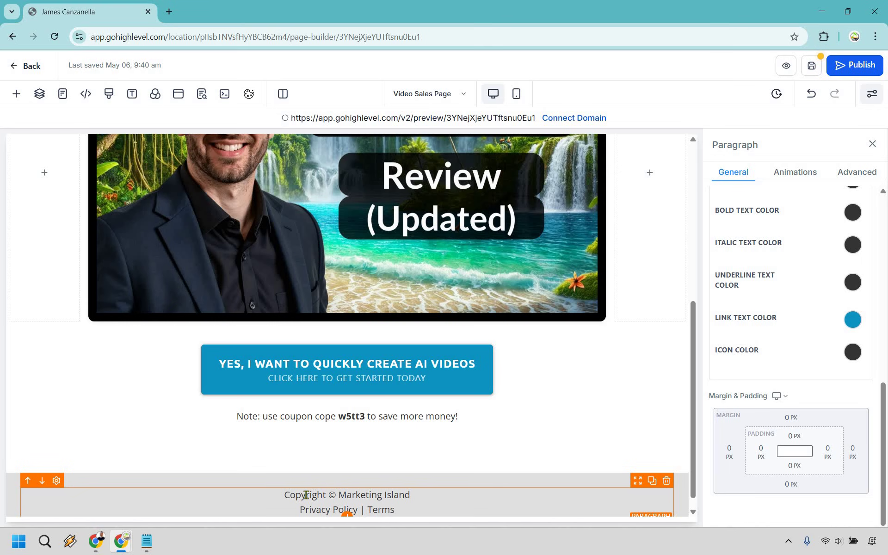
drag(307, 494, 359, 496)
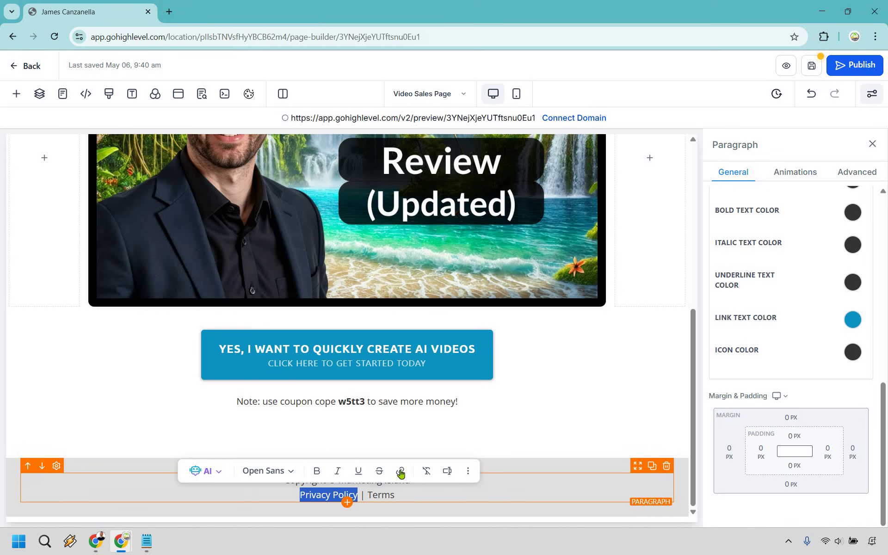
click(400, 471)
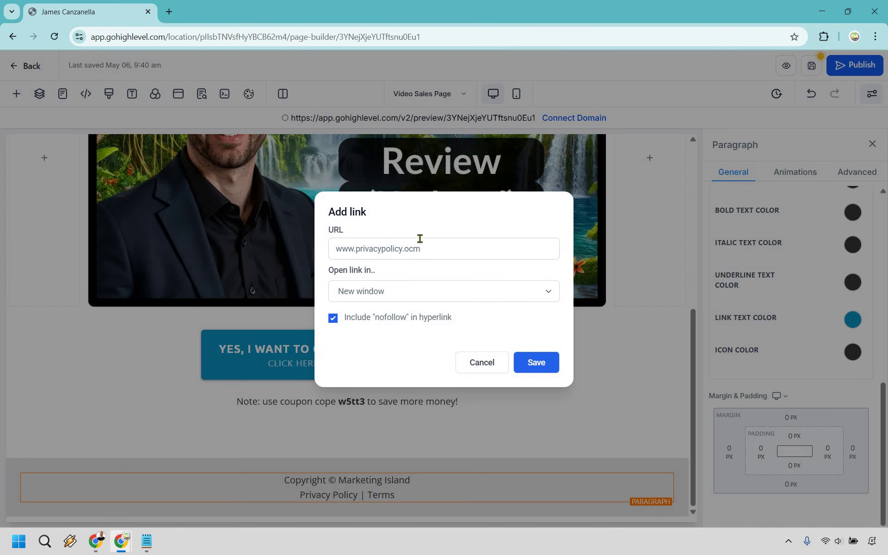
click(536, 363)
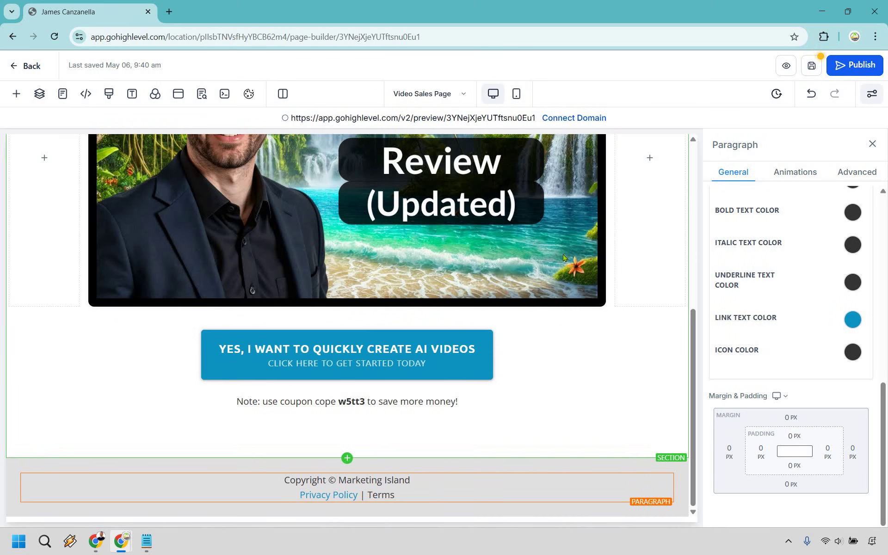
scroll(654, 153, up, 15)
click(811, 68)
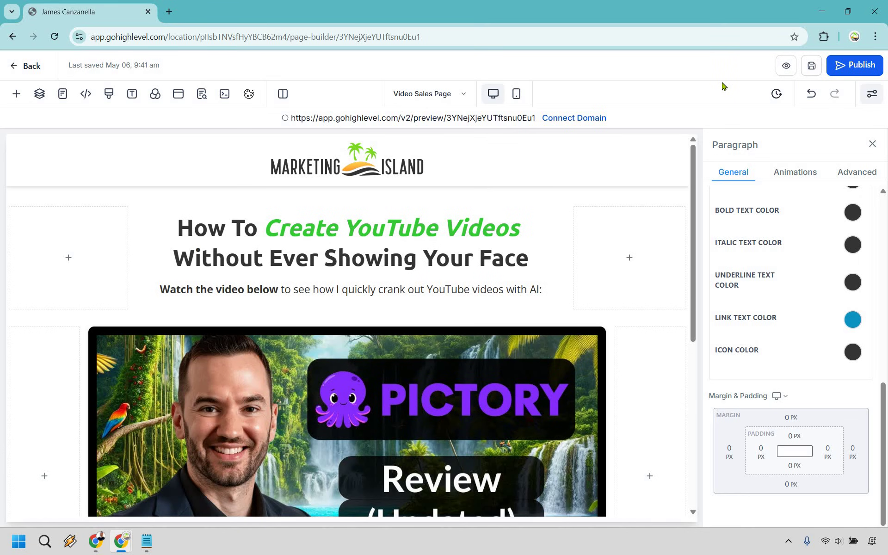
Return to the funnel's step list and permanently delete the 1-Step Lead Generation step
click(32, 65)
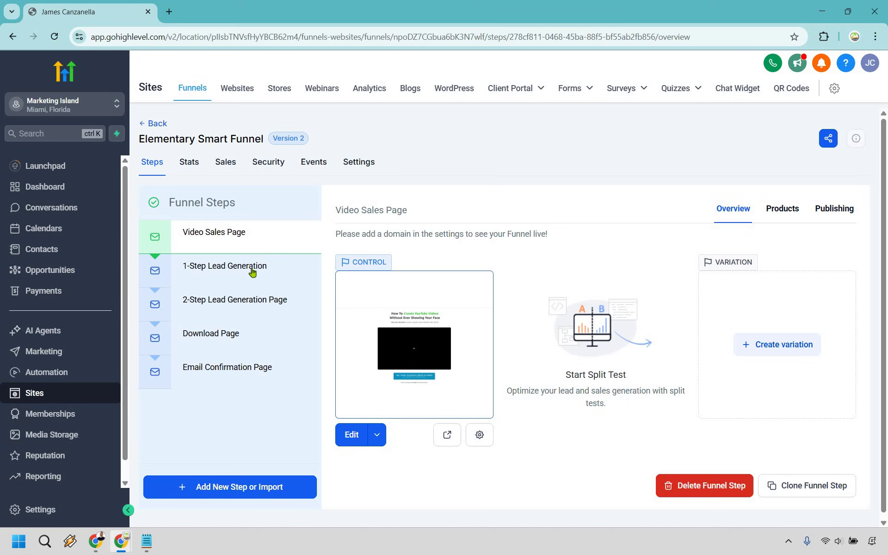
click(305, 271)
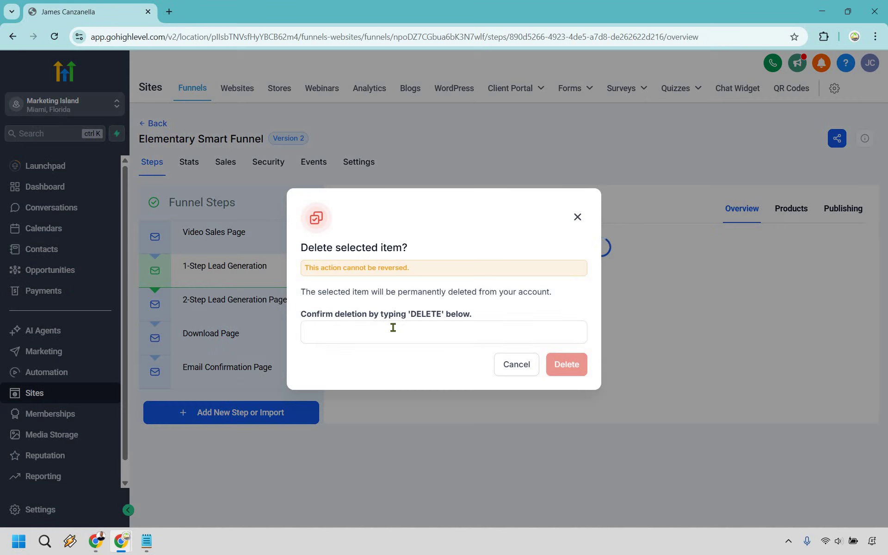
click(393, 328)
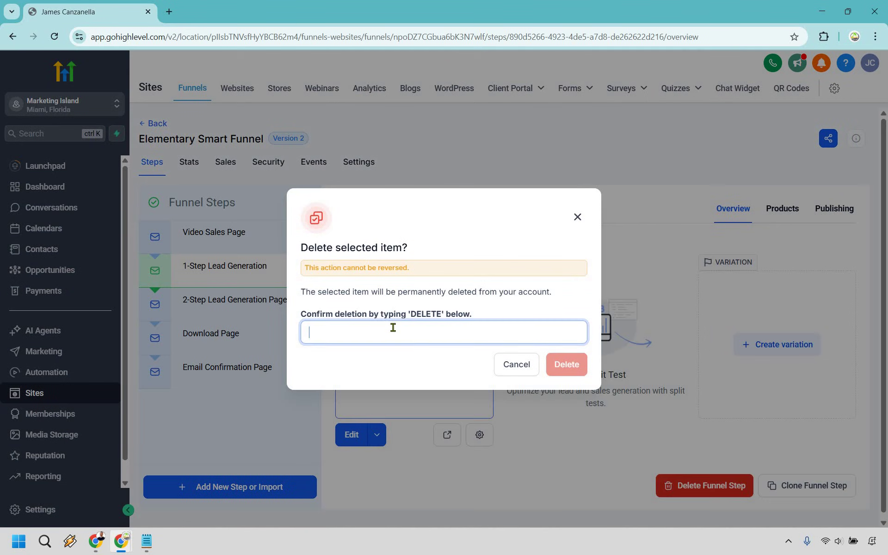
text(DELETE)
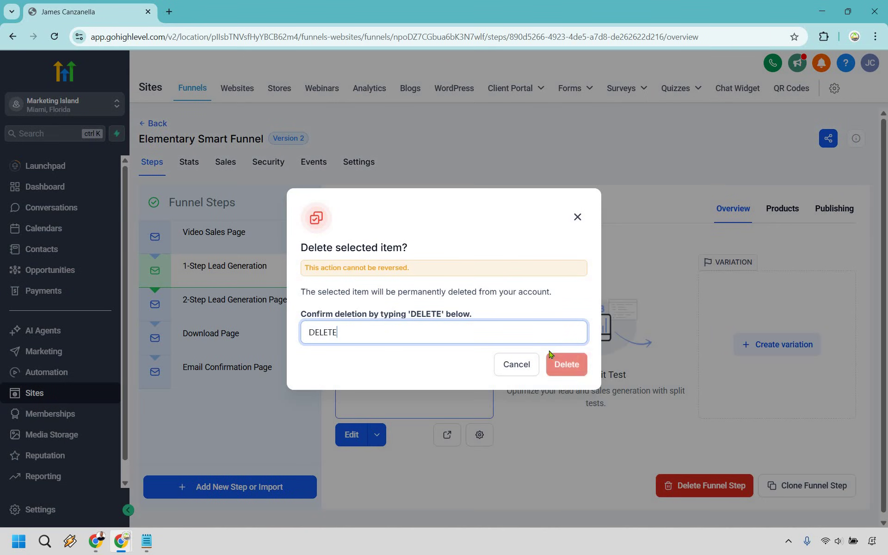
key(Return)
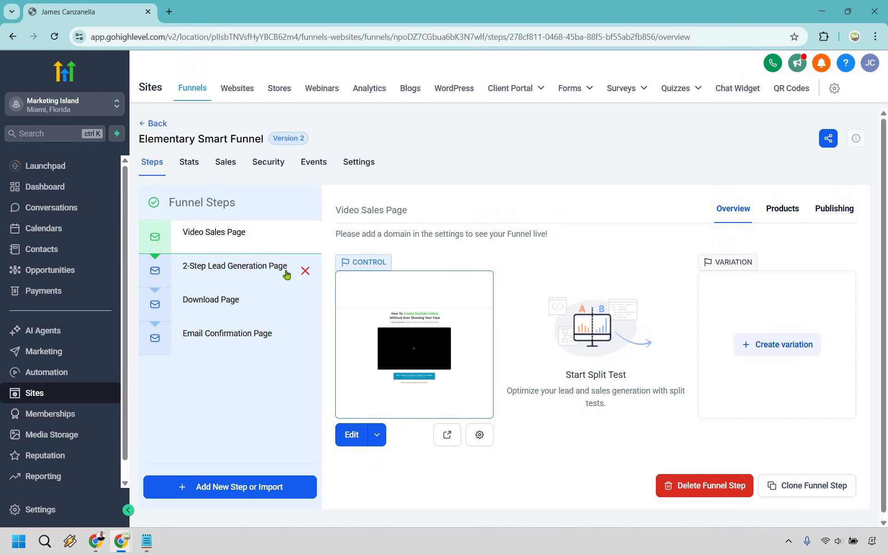
Permanently delete the 2-Step Lead Generation Page, Download Page and Email Confirmation Page steps, leaving only the Video Sales Page
click(305, 272)
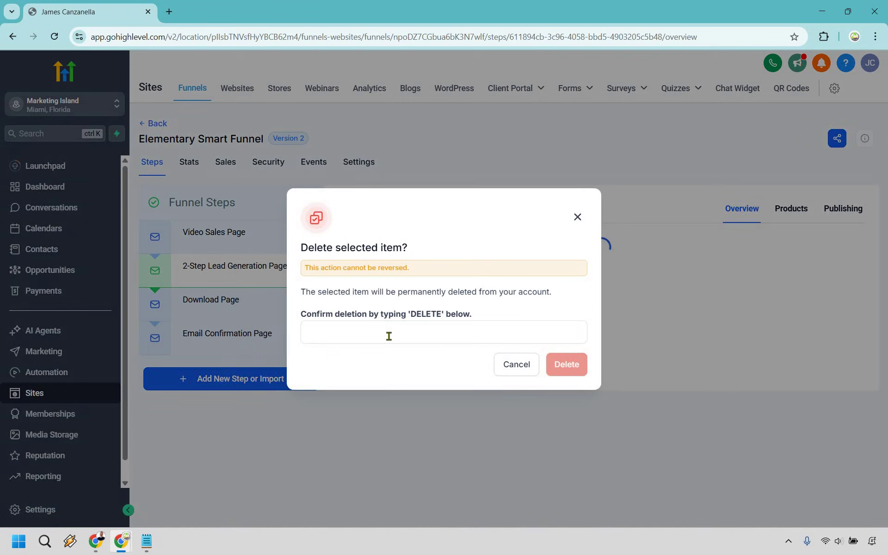
click(388, 336)
text(DEL)
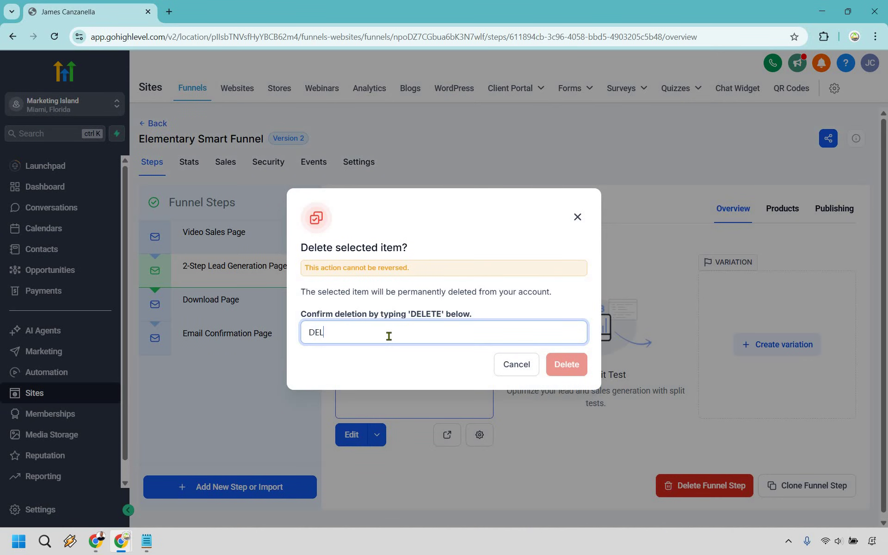
text(ETE)
click(628, 201)
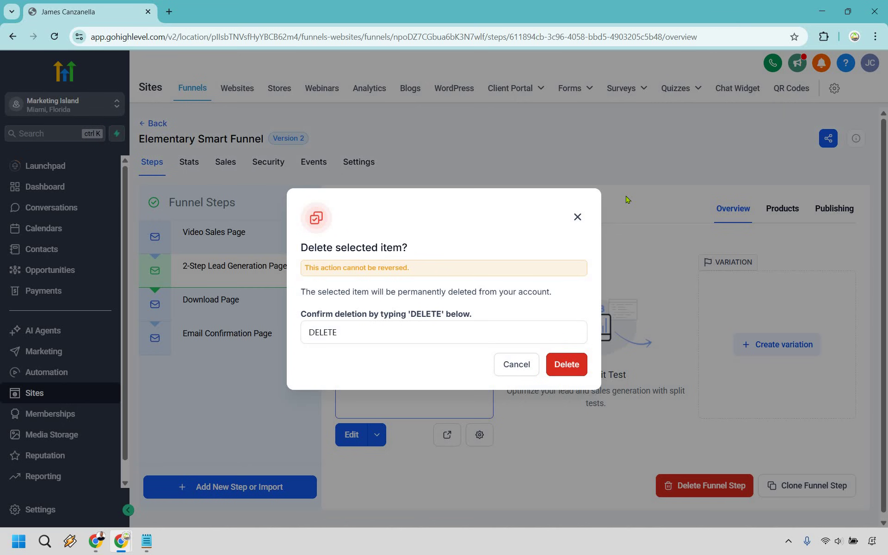
key(Return)
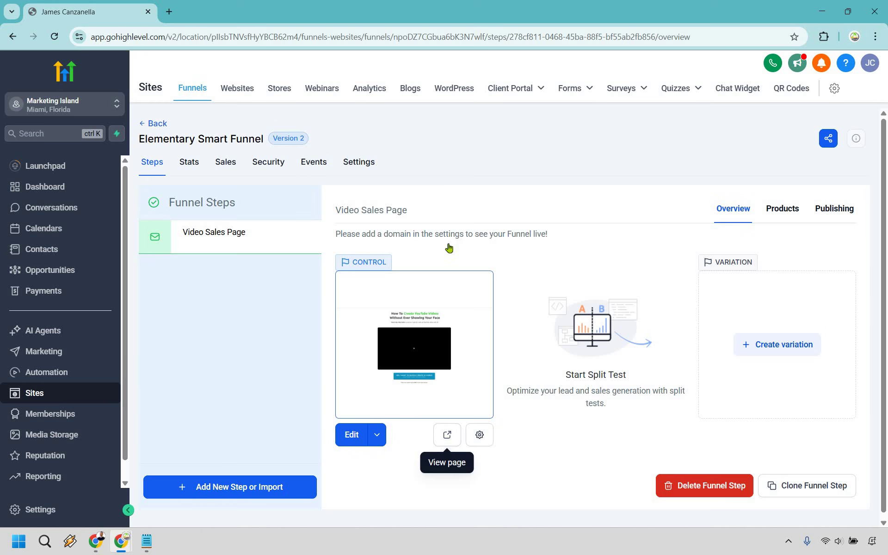
Open the live preview of the Video Sales Page and examine its headline
click(460, 334)
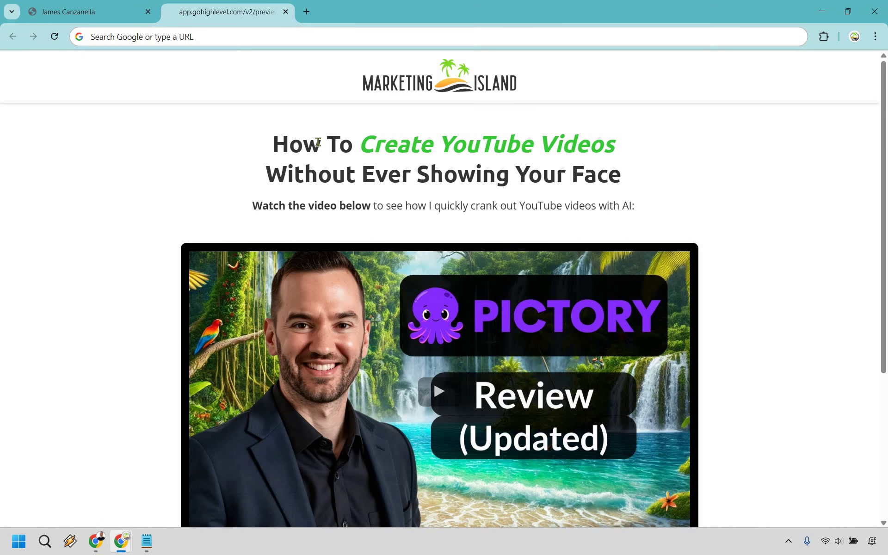
drag(273, 144, 359, 143)
click(365, 140)
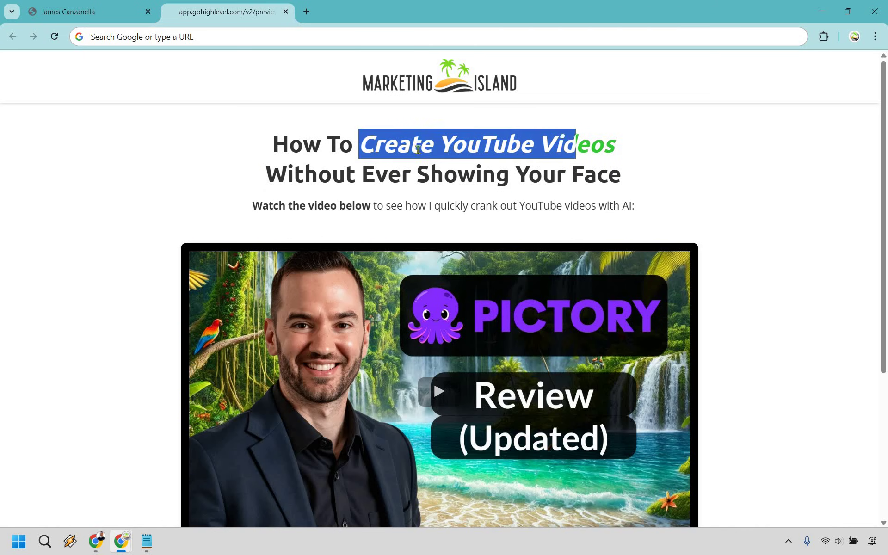
click(353, 178)
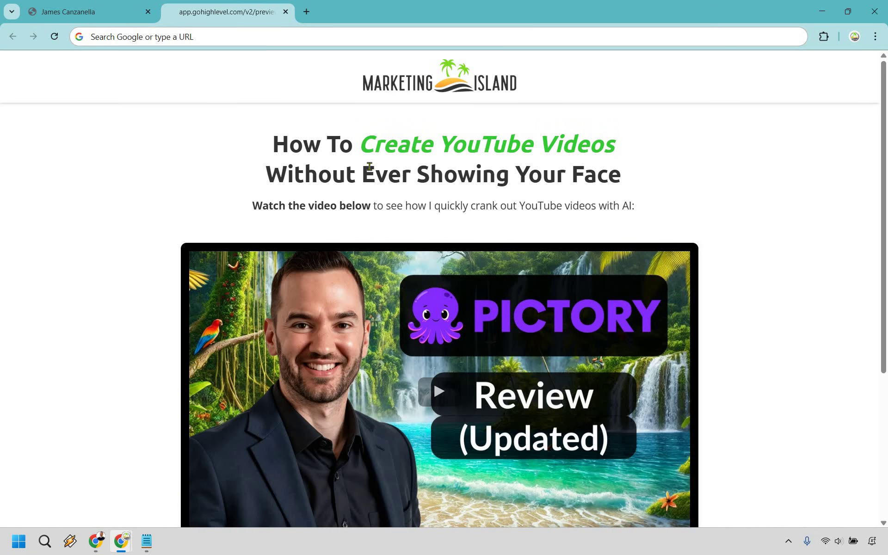
drag(272, 143, 662, 184)
click(662, 184)
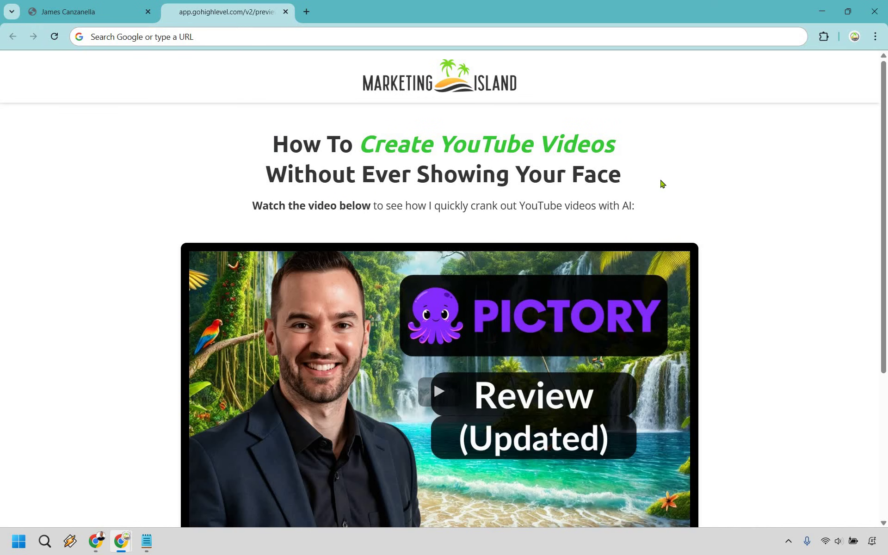